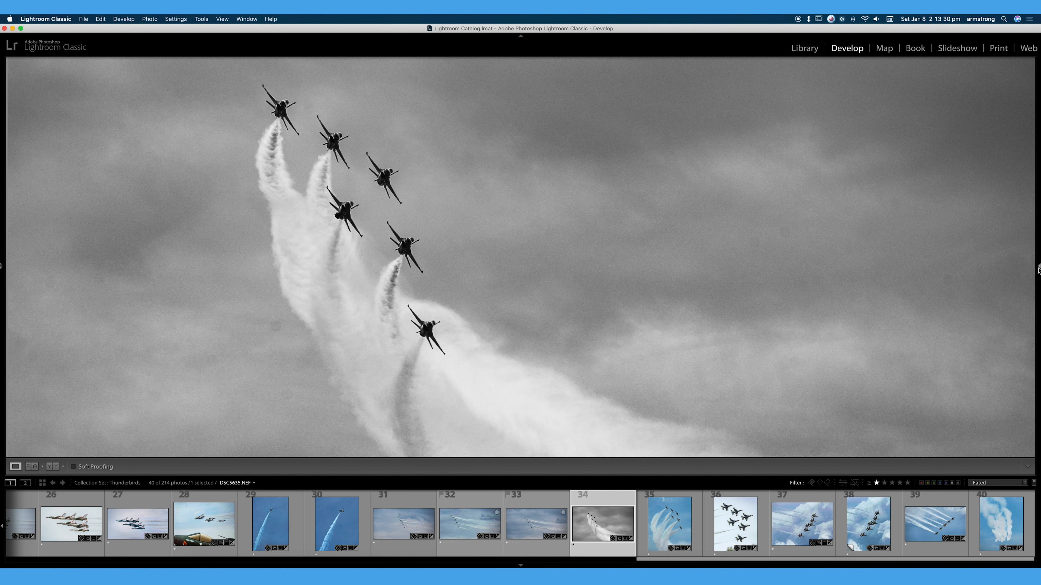
Show the develop adjustments and compare the jet photo's Black & White and Color treatments, ending on Color
left_click(1038, 269)
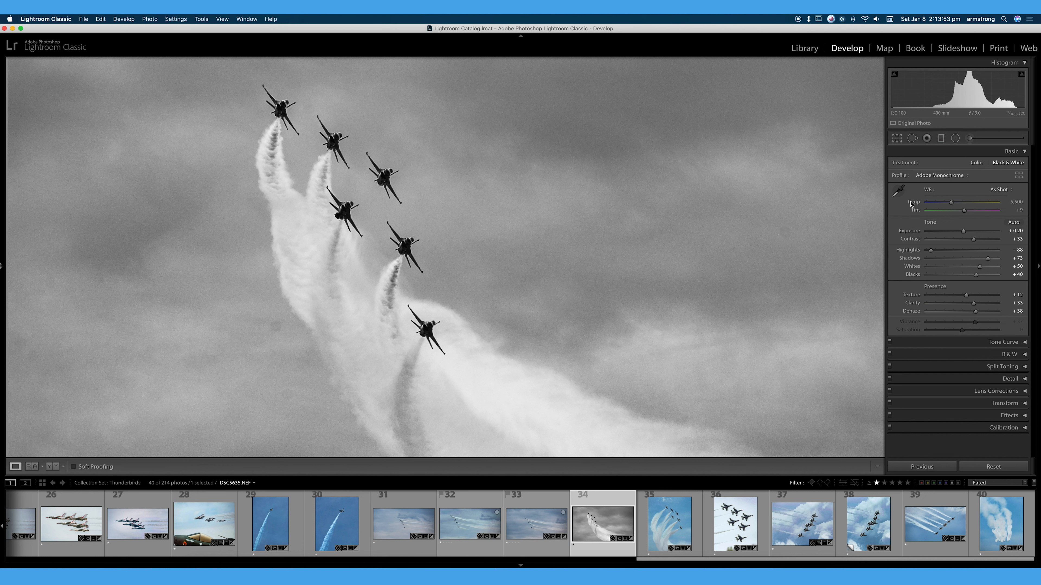
key("v")
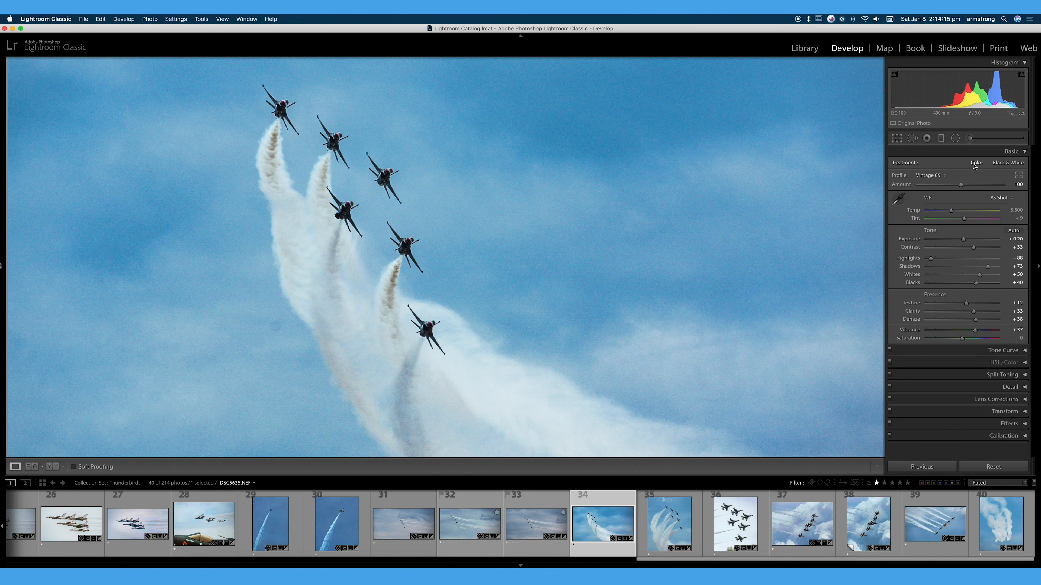
left_click(1007, 164)
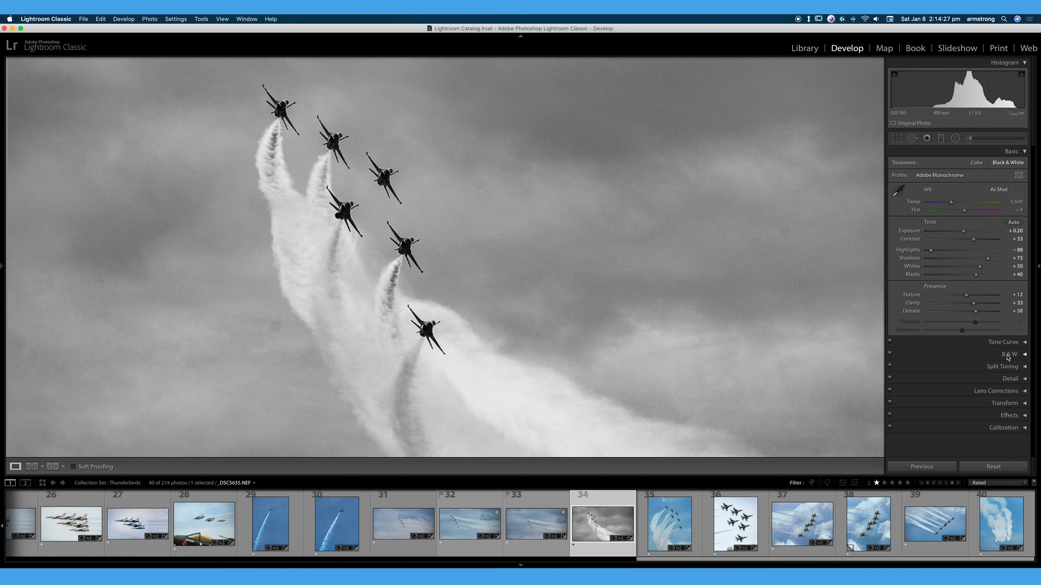
left_click(979, 164)
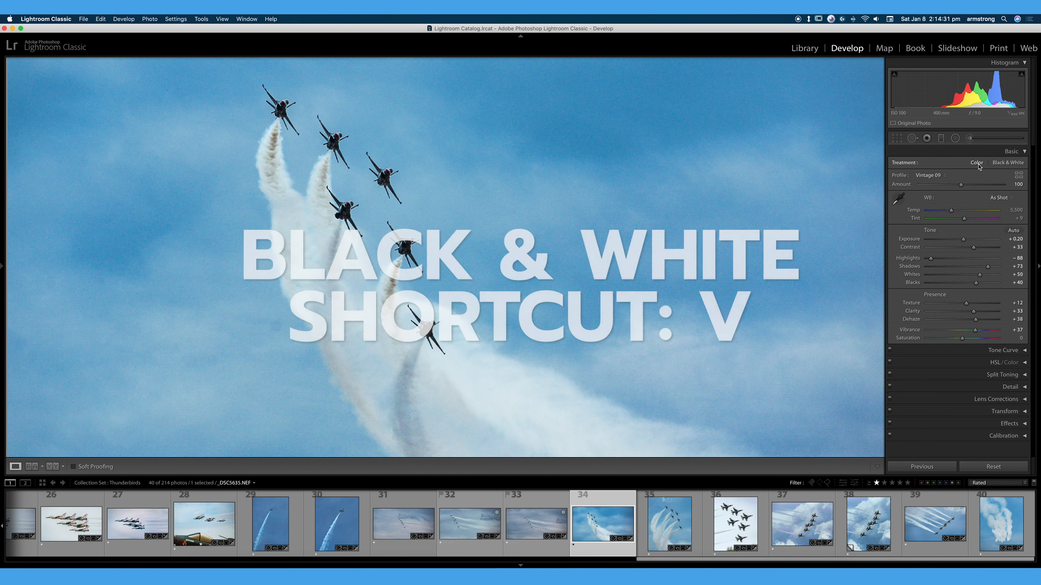
key("v")
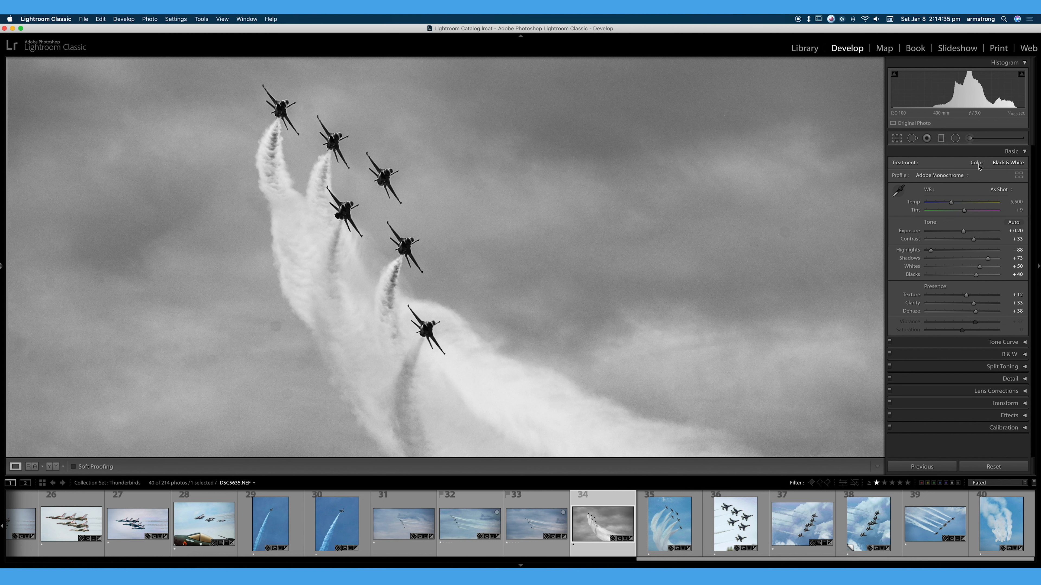
left_click(977, 163)
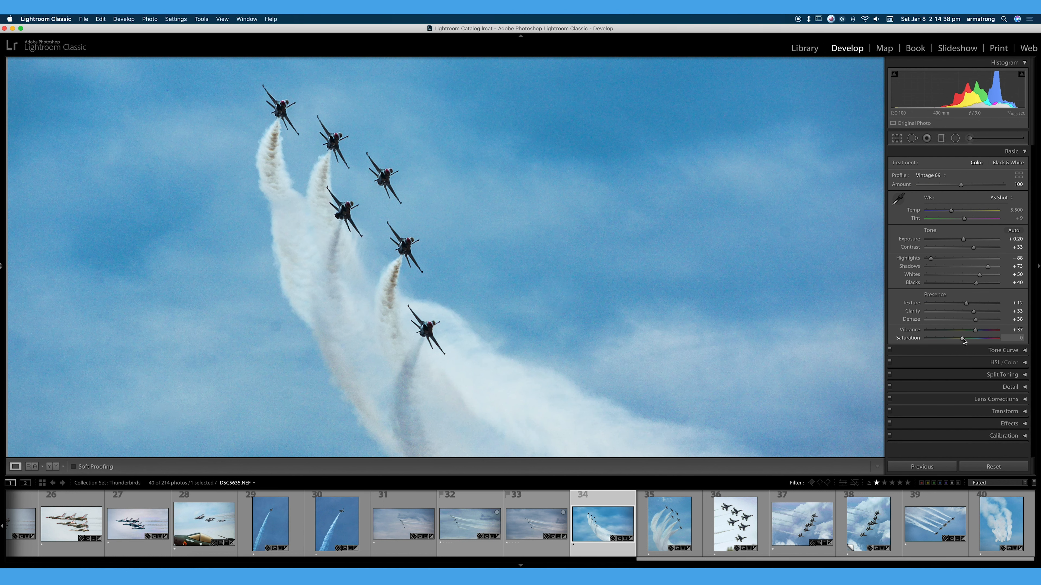
Try desaturating the color photo with Vibrance and Saturation at −100, ending with Vibrance at +5 and Saturation reset to 0
left_click_drag(962, 341, 884, 336)
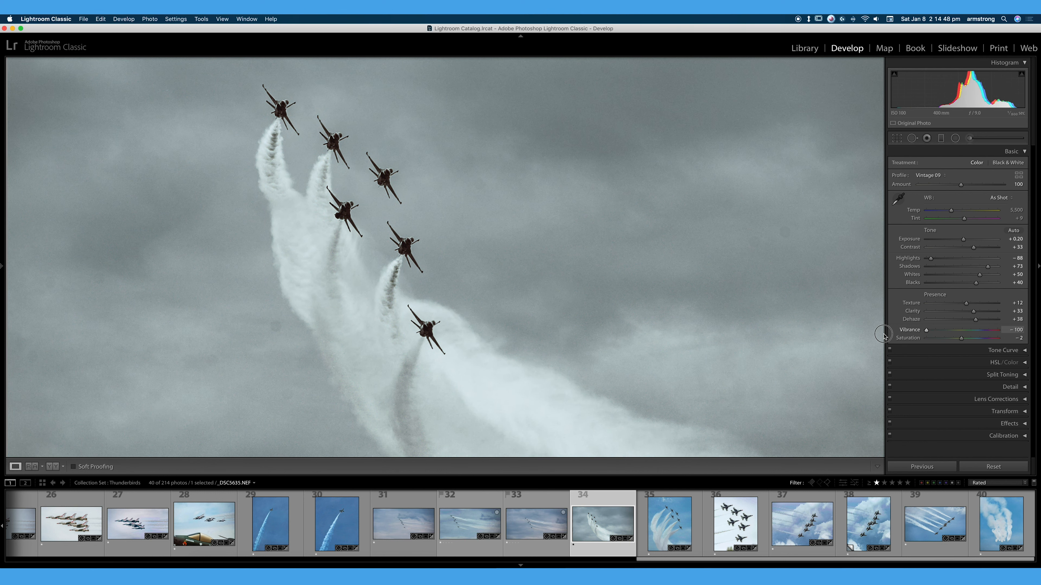
mouse_move(884, 336)
left_mouse_down()
mouse_move(965, 339)
mouse_move(888, 344)
left_mouse_up()
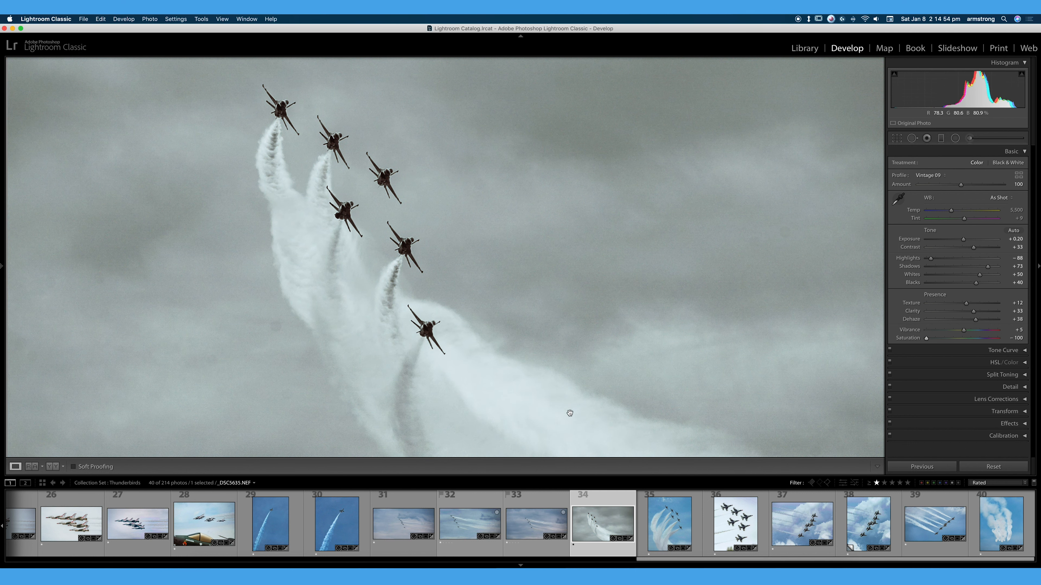
double_click(926, 339)
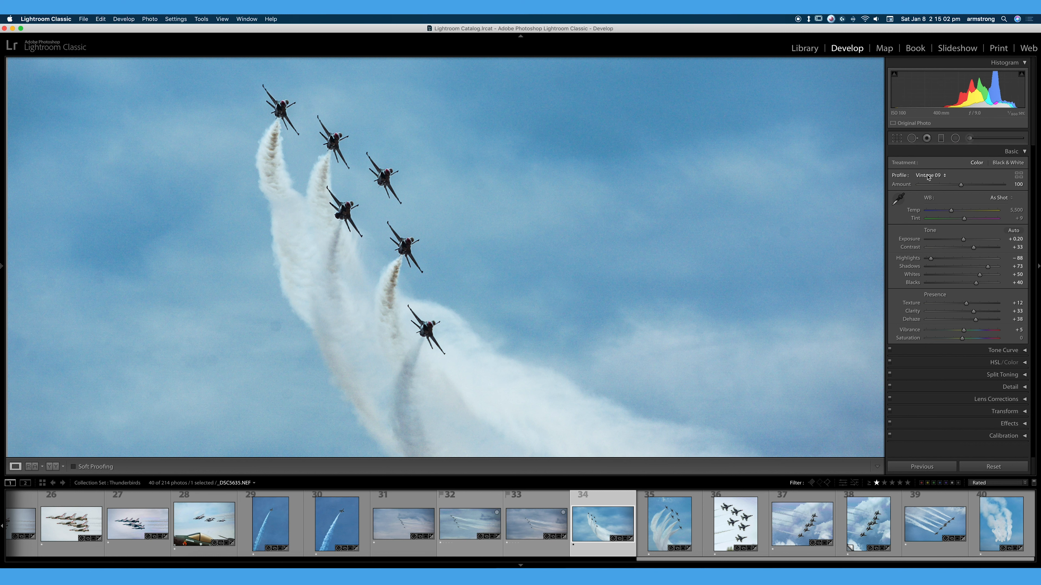
Convert the photo to black and white with the Adobe Monochrome profile and compare it against the Color treatment
left_click(945, 176)
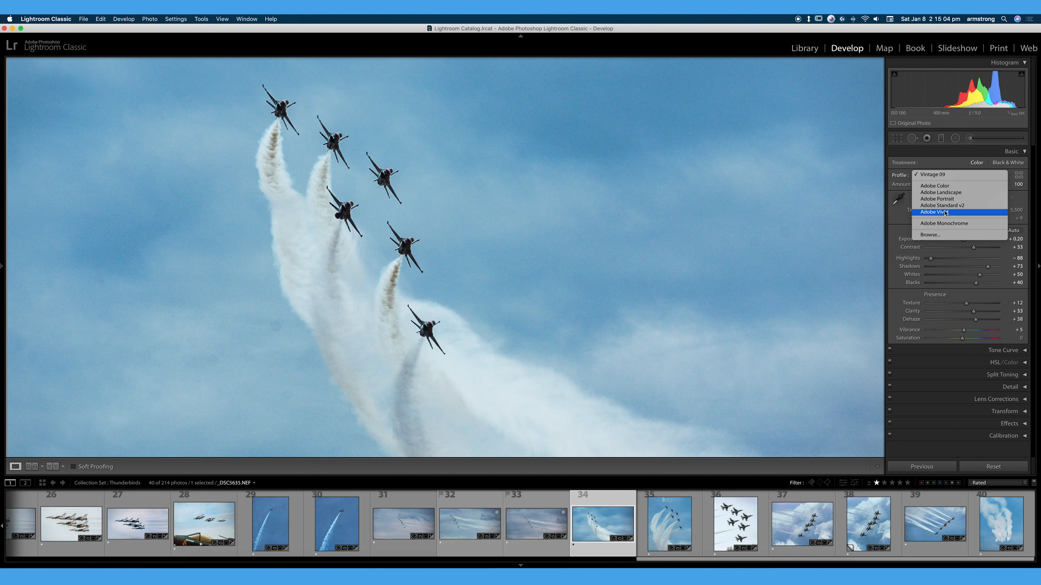
left_click(944, 223)
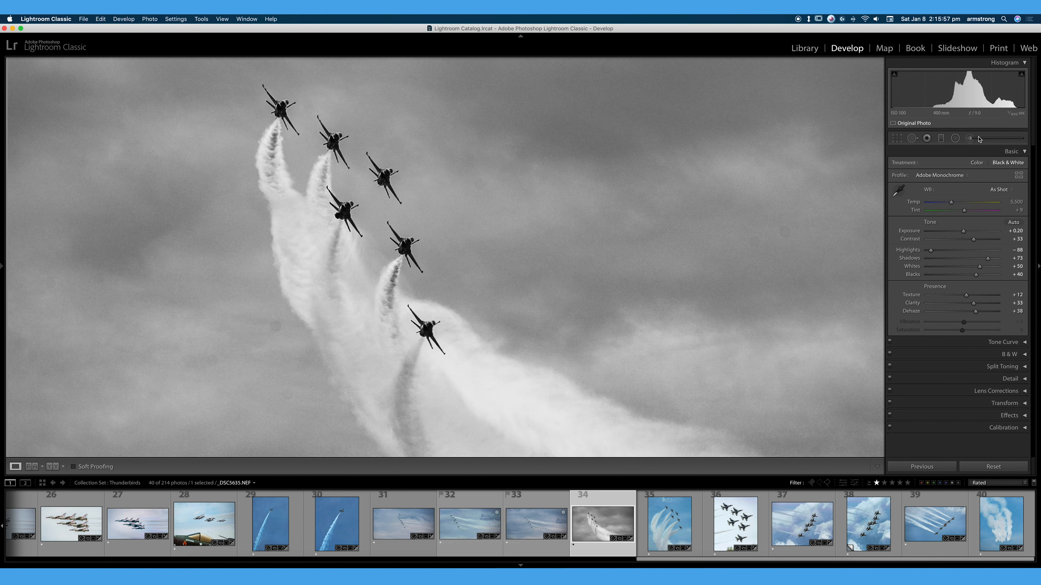
left_click(977, 163)
left_click(1001, 164)
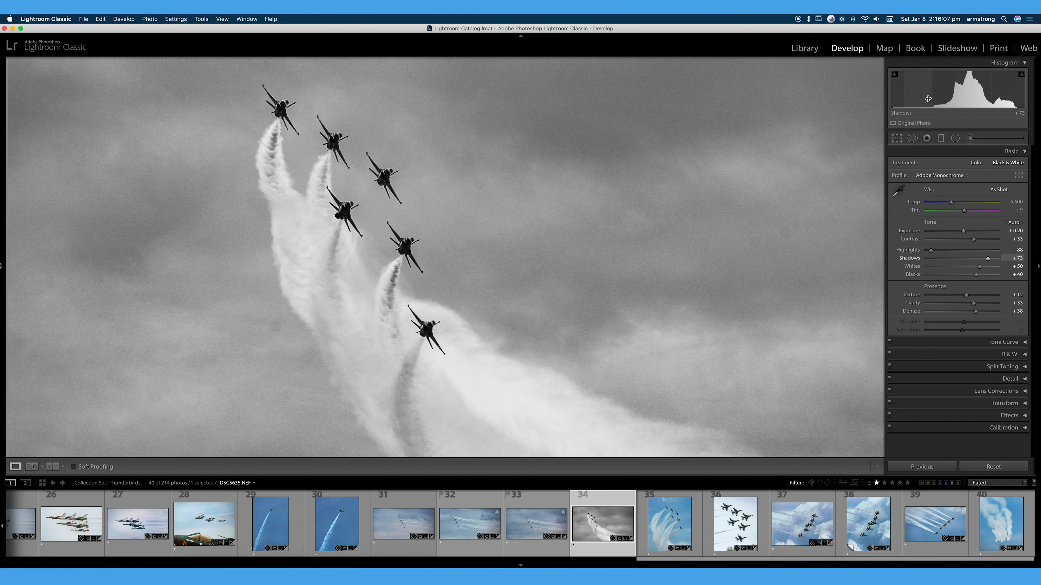
Set the Exposure to +0.05 and take a brief look at the tone curve
left_click(966, 232)
mouse_move(966, 232)
left_mouse_down()
mouse_move(979, 231)
mouse_move(954, 235)
mouse_move(964, 235)
left_mouse_up()
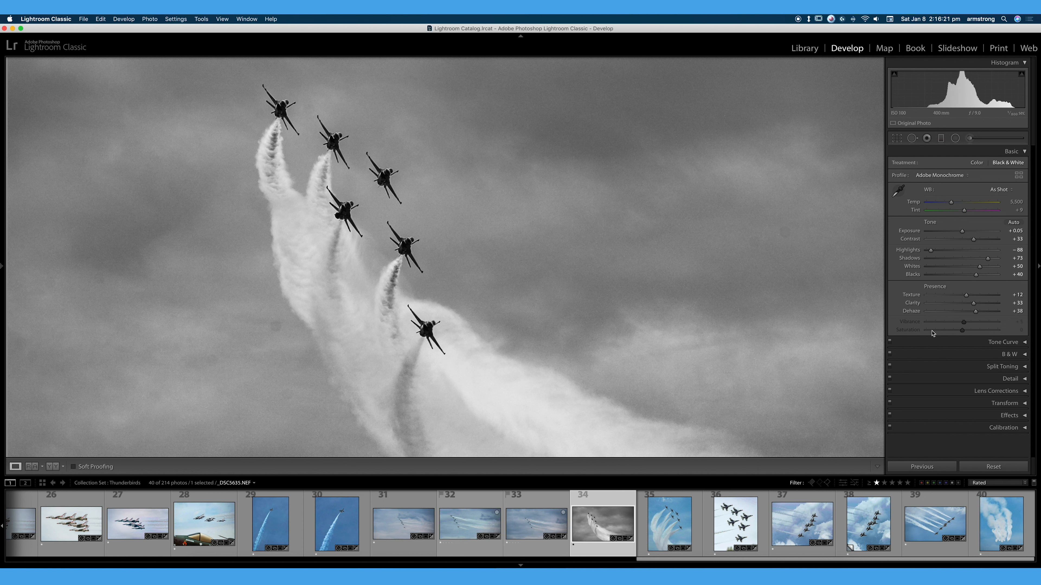
left_click(1025, 341)
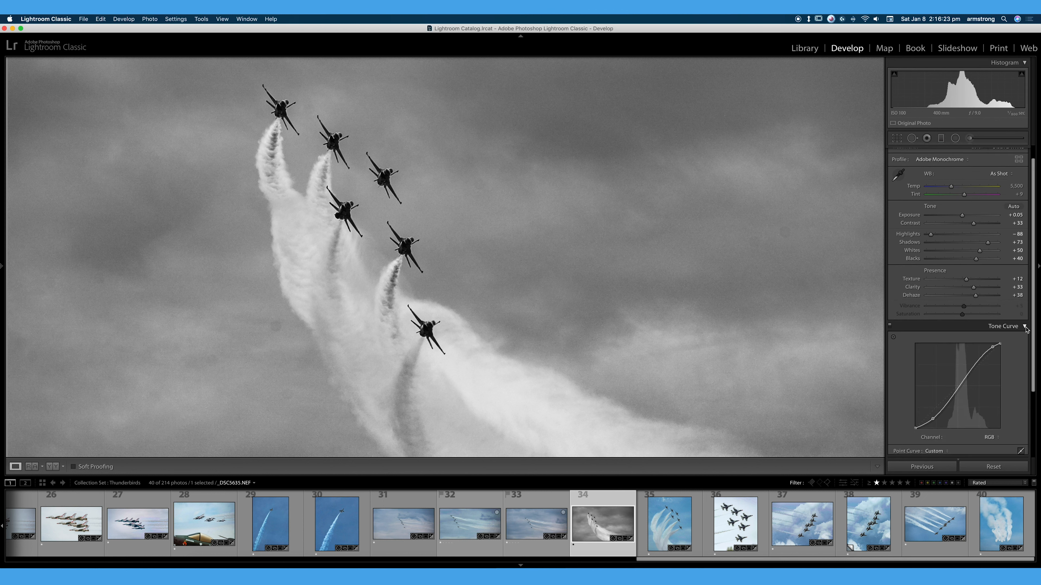
left_click(1026, 328)
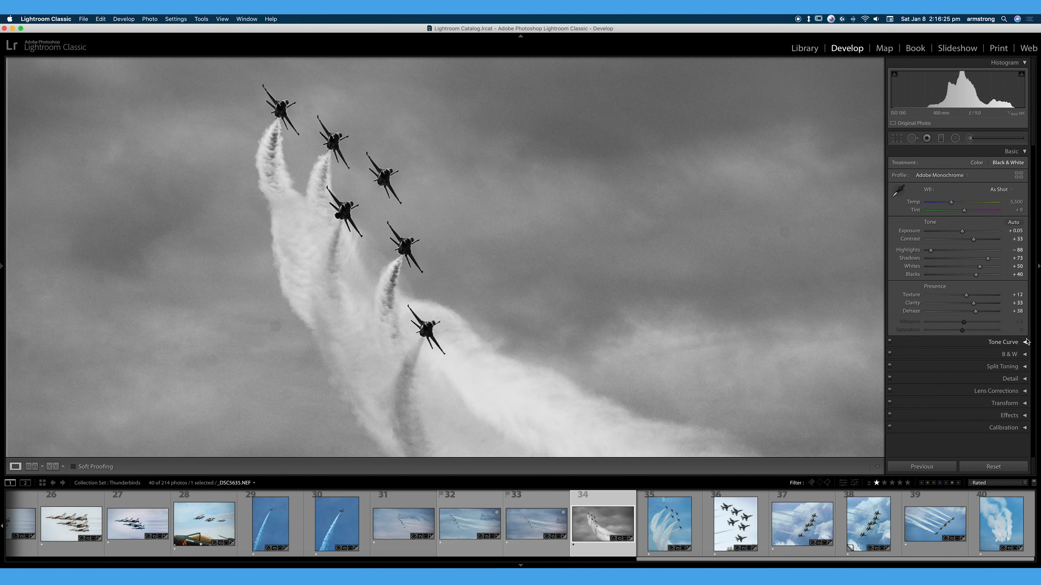
Try a Black & White Mix with Red at +5, darkening the sky by targeted adjustment to Aqua −1 and Blue −34
left_click(1025, 355)
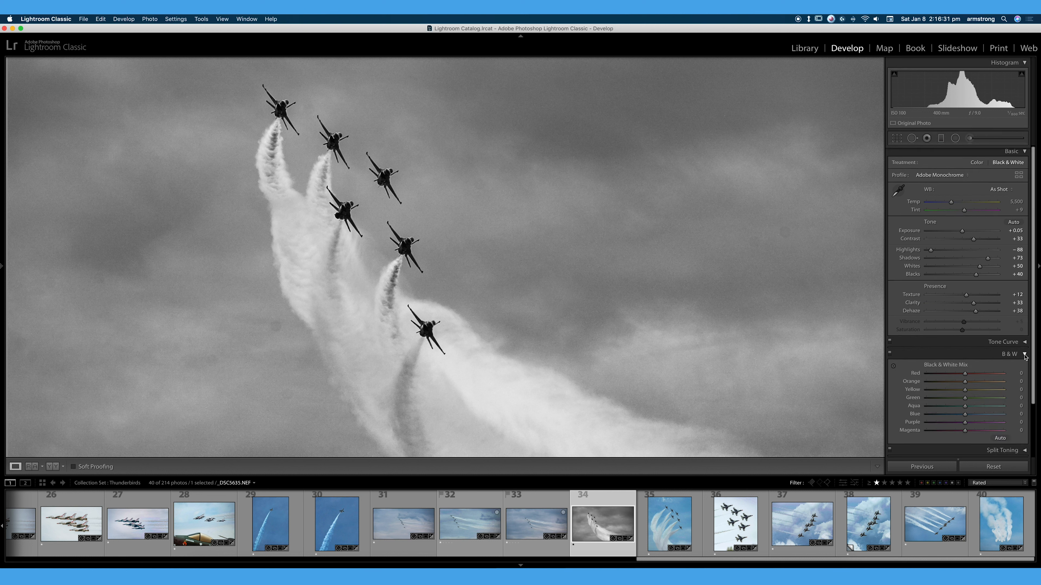
scroll(1025, 356, "down", 2)
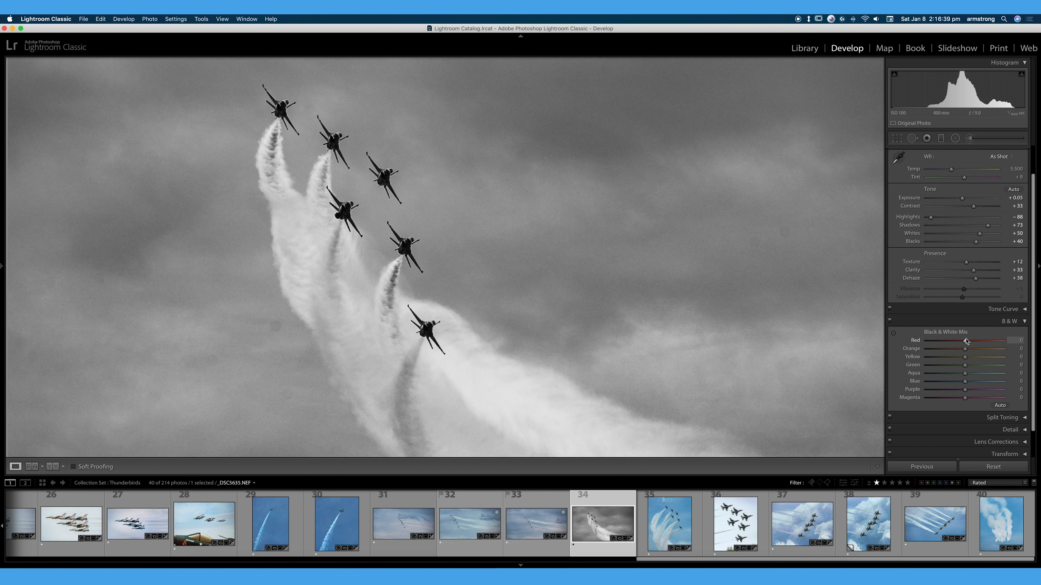
mouse_move(965, 340)
left_mouse_down()
mouse_move(933, 348)
mouse_move(978, 350)
mouse_move(954, 351)
mouse_move(982, 361)
mouse_move(967, 351)
left_mouse_up()
mouse_move(961, 374)
left_mouse_down()
mouse_move(950, 384)
mouse_move(983, 384)
mouse_move(931, 385)
mouse_move(931, 374)
mouse_move(1033, 380)
mouse_move(925, 385)
mouse_move(1003, 394)
mouse_move(965, 386)
left_mouse_up()
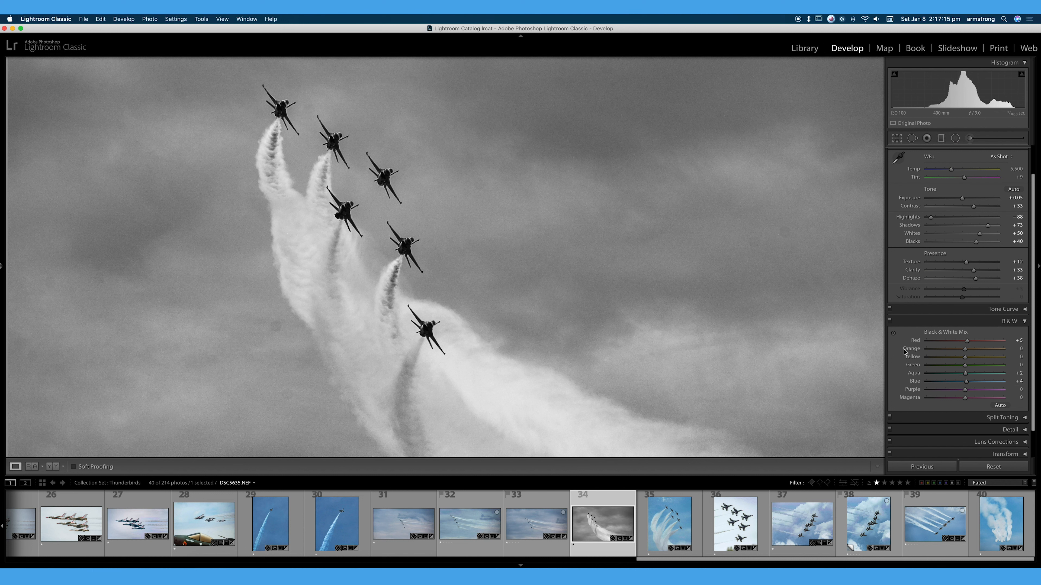
left_click(894, 334)
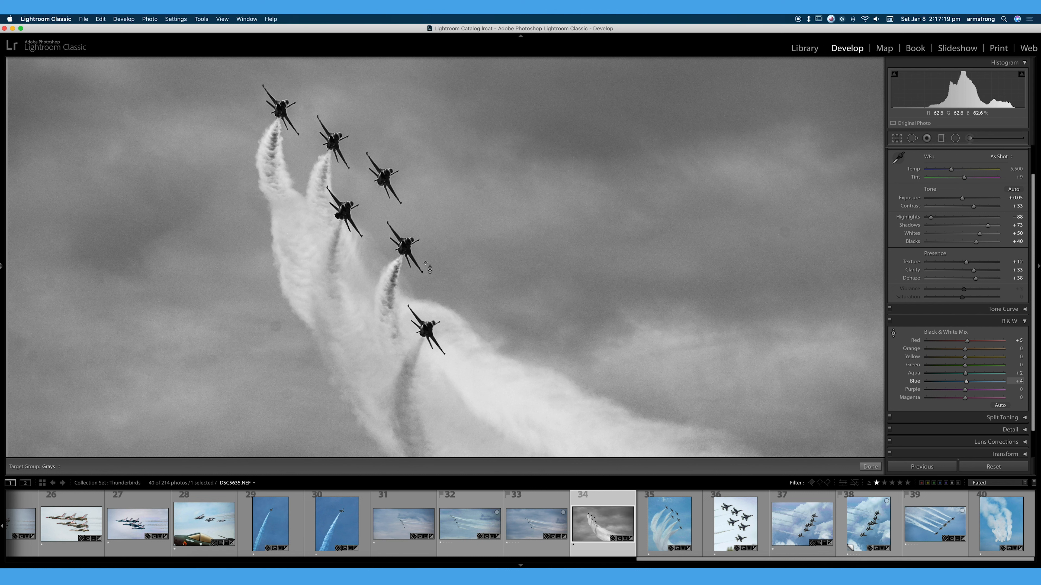
left_click_drag(563, 256, 563, 357)
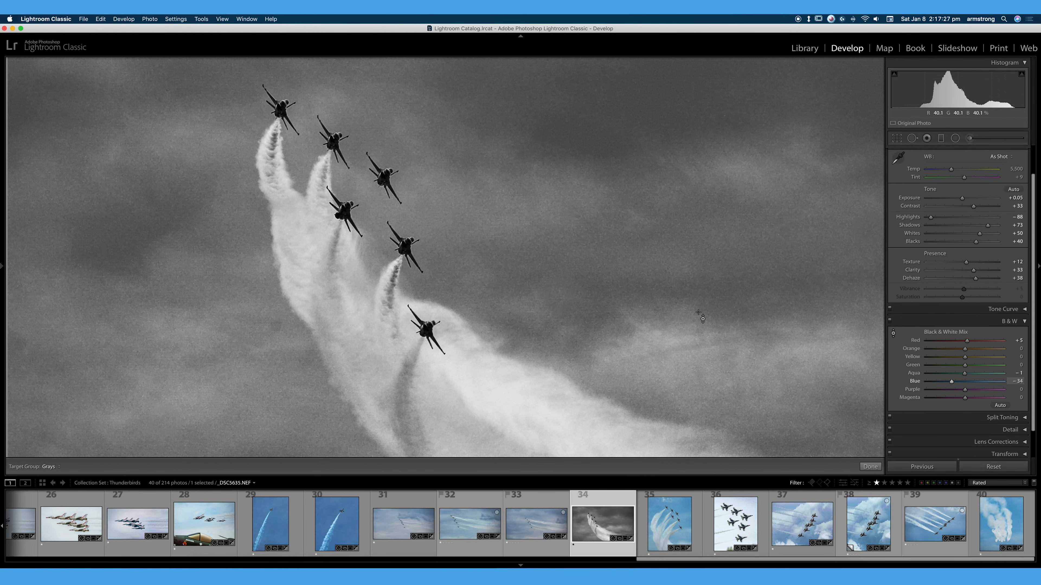
Reset the Black & White Mix, apply its Auto values and check their effect on the photo
double_click(947, 333)
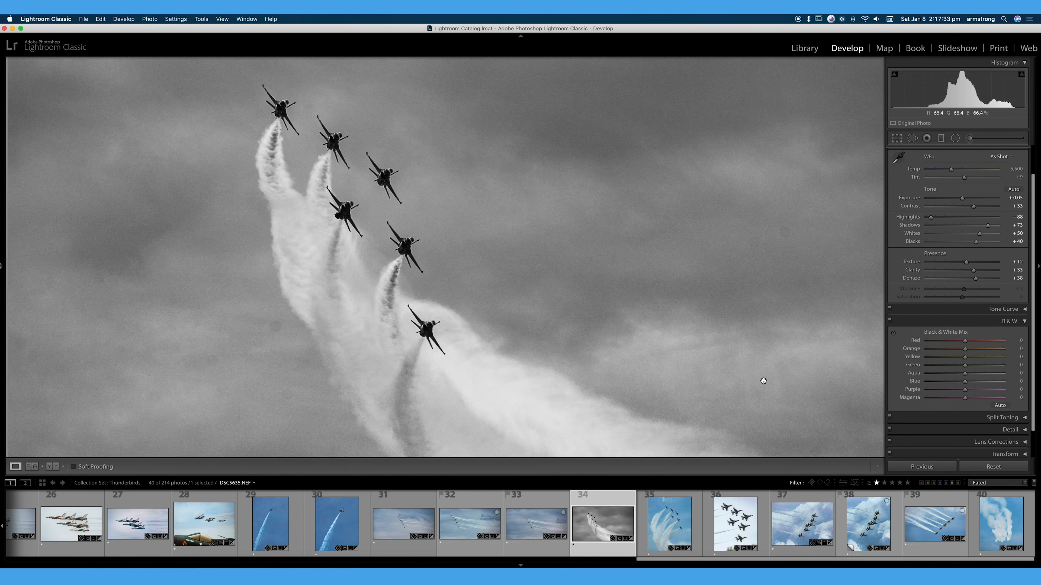
left_click(1000, 405)
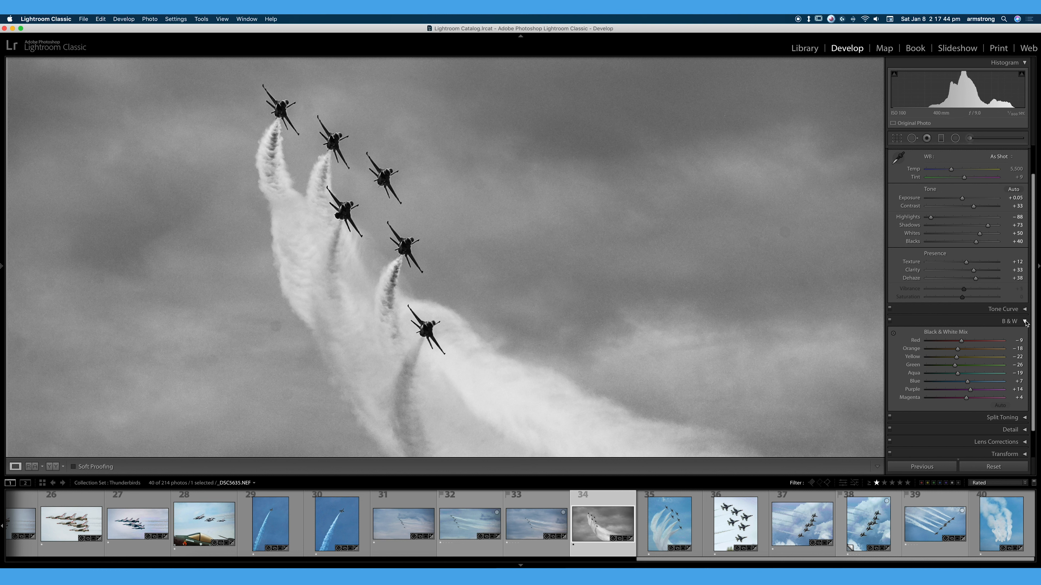
left_click(890, 322)
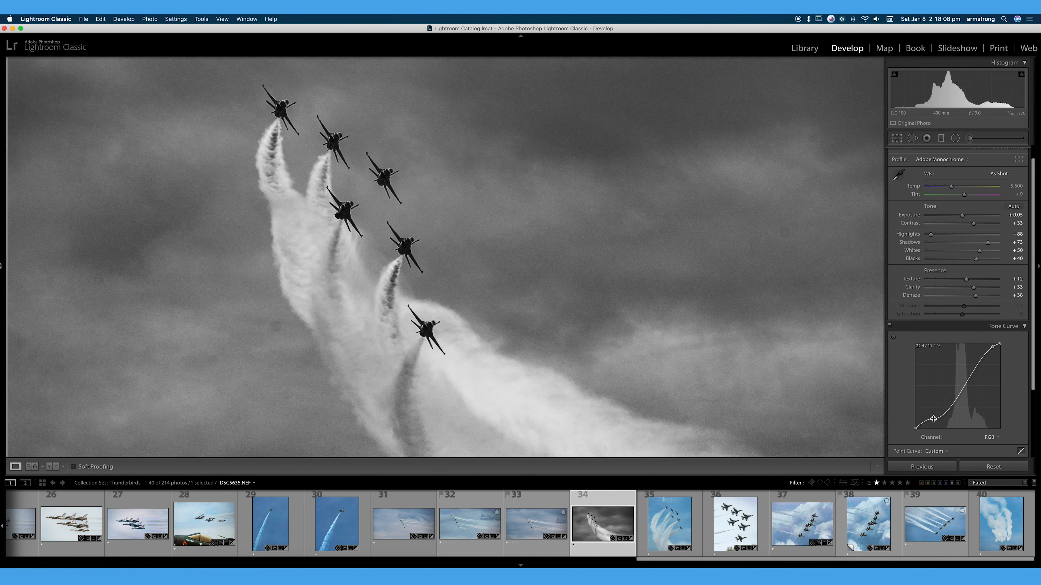
Undo the last tone curve change and slightly lower the shadow and highlight points of the RGB curve
key("super+z")
left_click_drag(933, 419, 933, 422)
left_click_drag(993, 347, 989, 348)
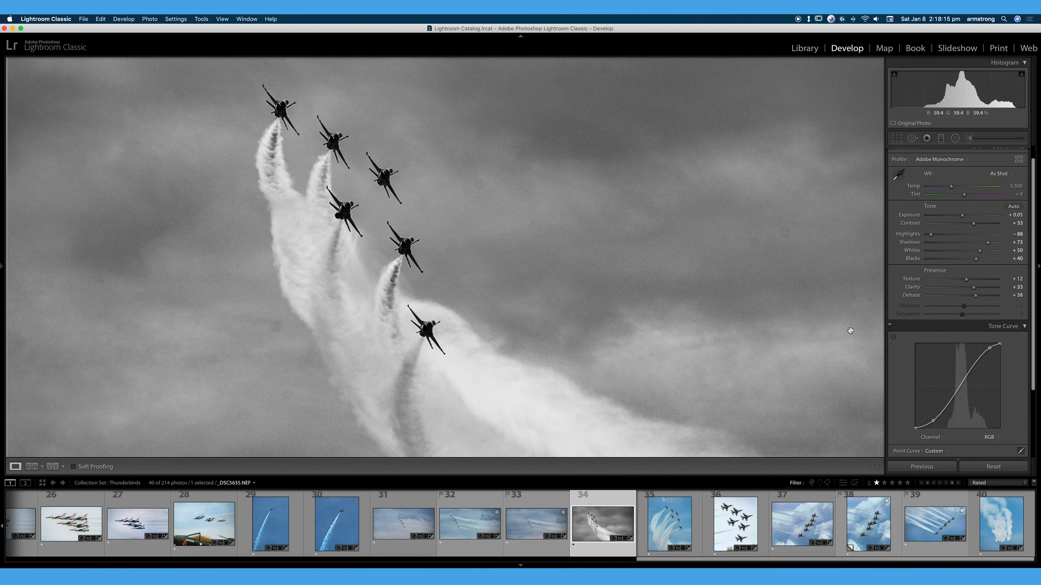
Compare the photo with and without the tone curve, both zoomed in and as a whole image
left_click(891, 327)
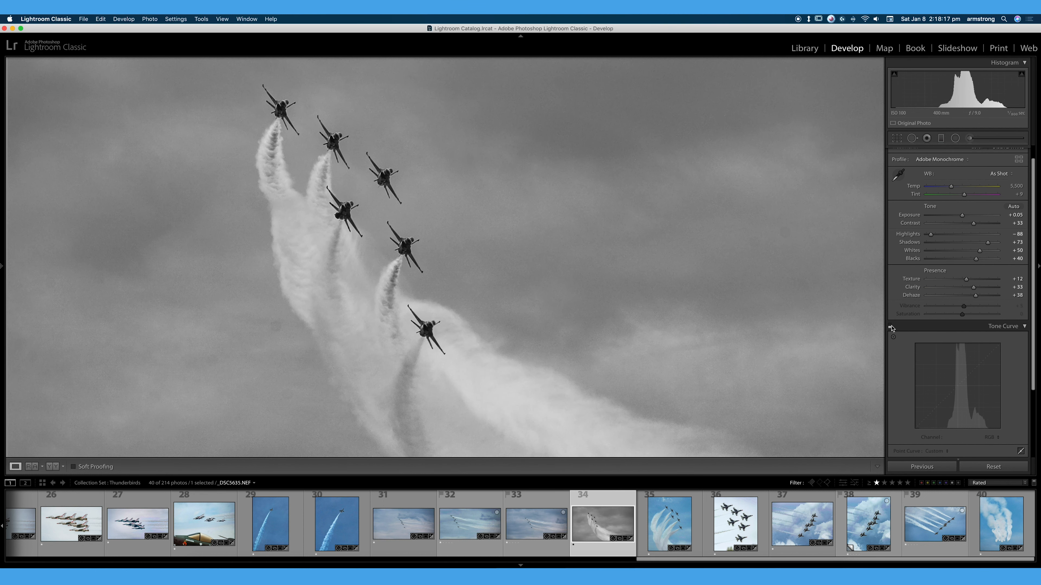
left_click(889, 327)
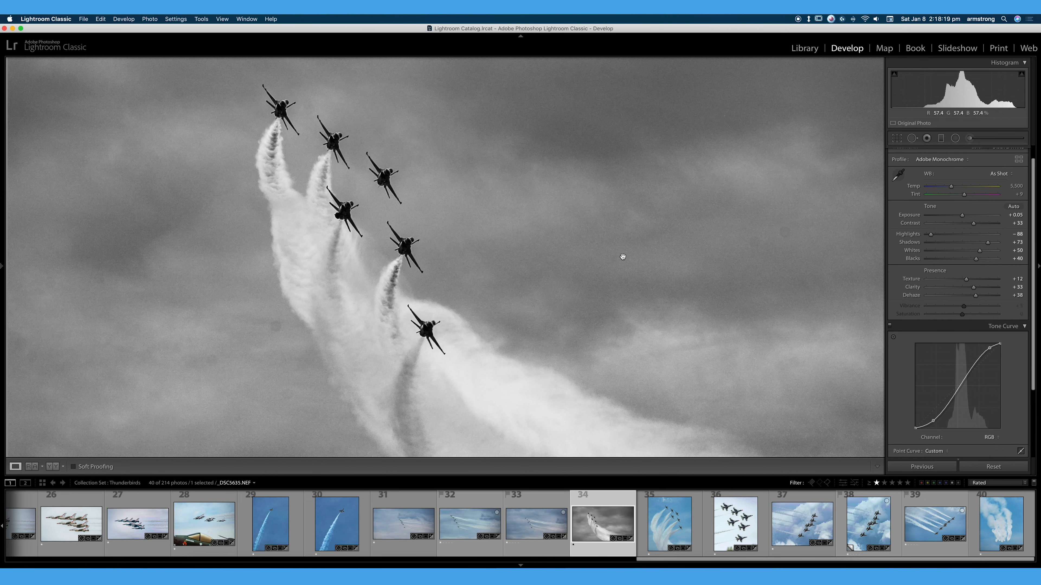
left_click(600, 256)
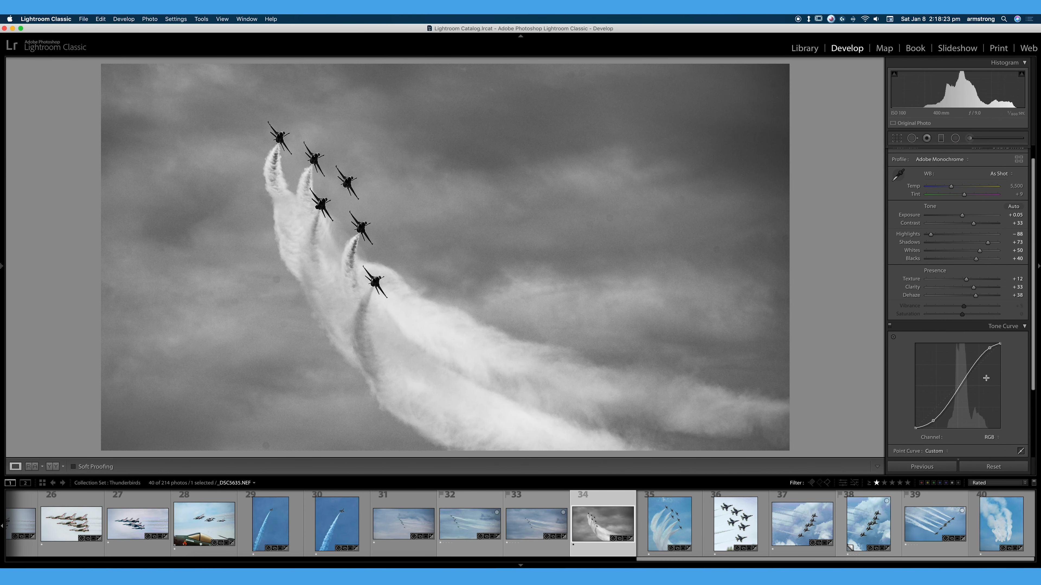
left_click(889, 326)
left_click(889, 327)
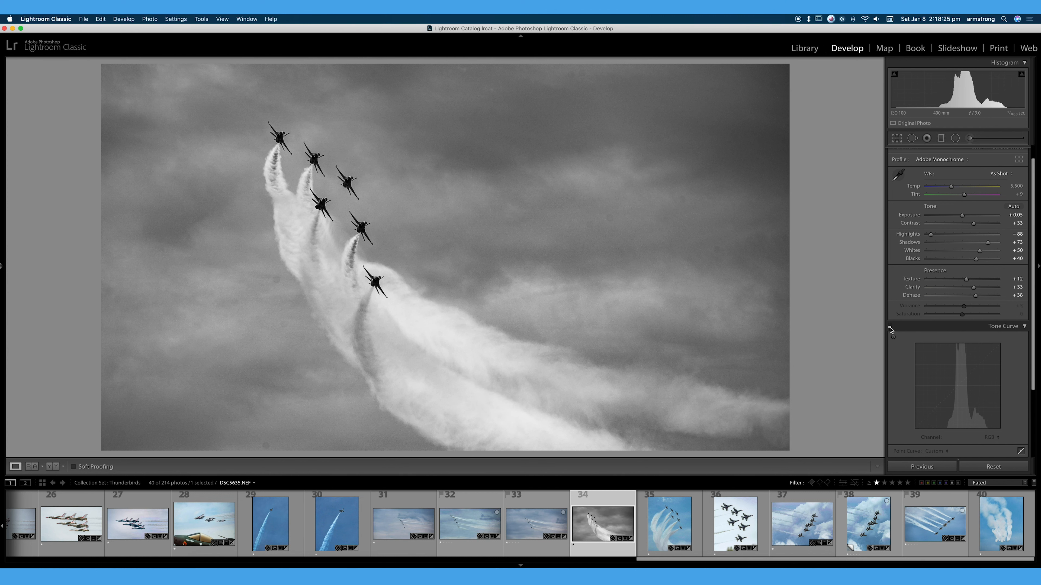
left_click(890, 327)
left_click(890, 326)
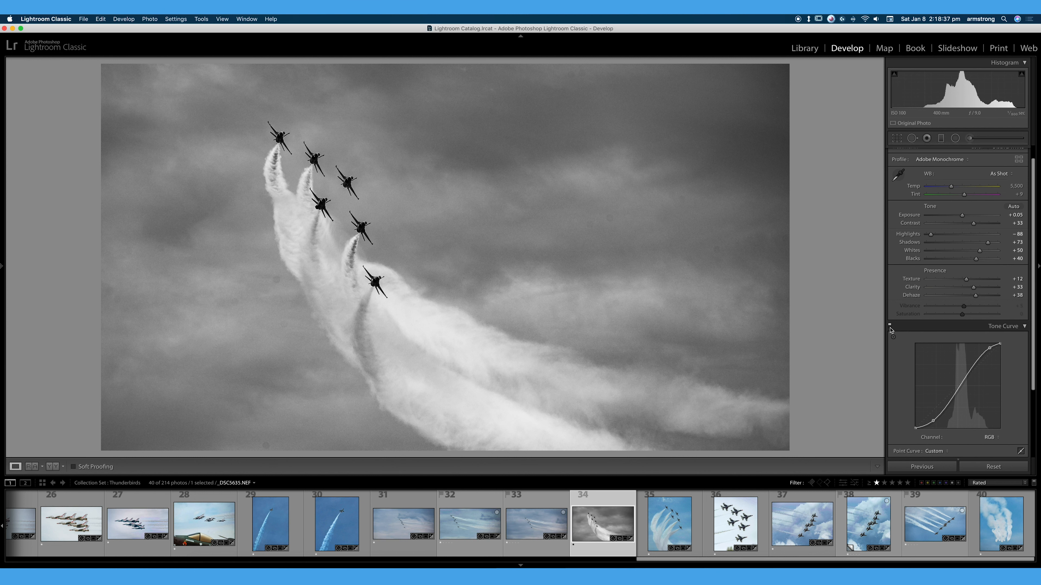
Compare the adjusted photo in color and in black and white, returning to the black and white version
key("v")
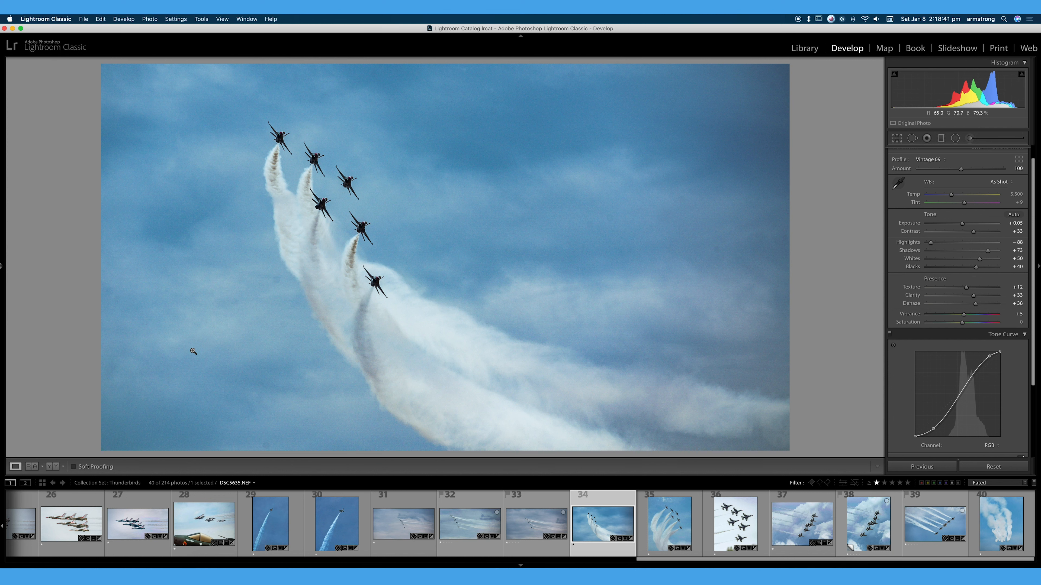
left_click(368, 192)
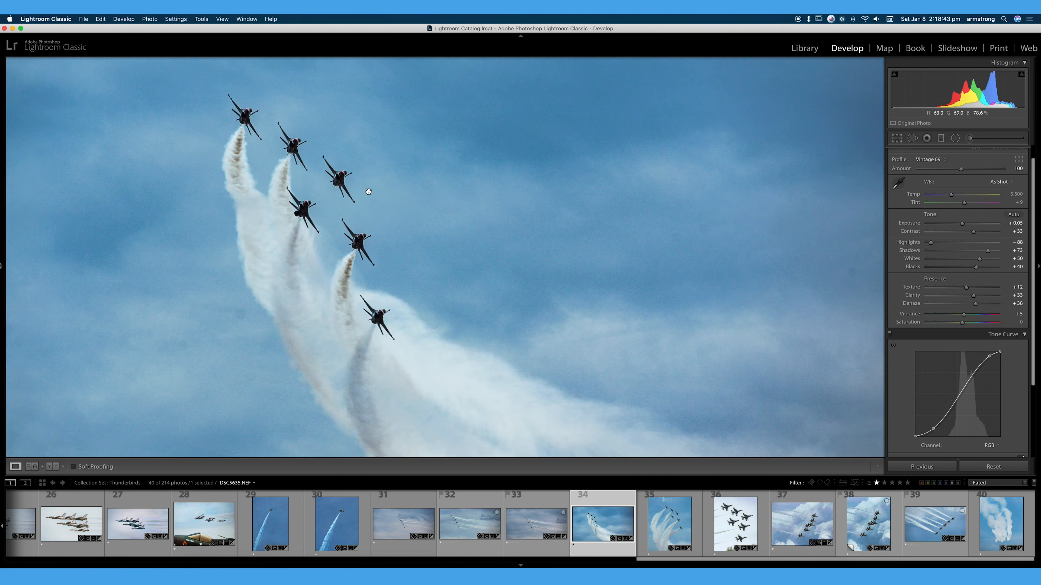
left_click(369, 191)
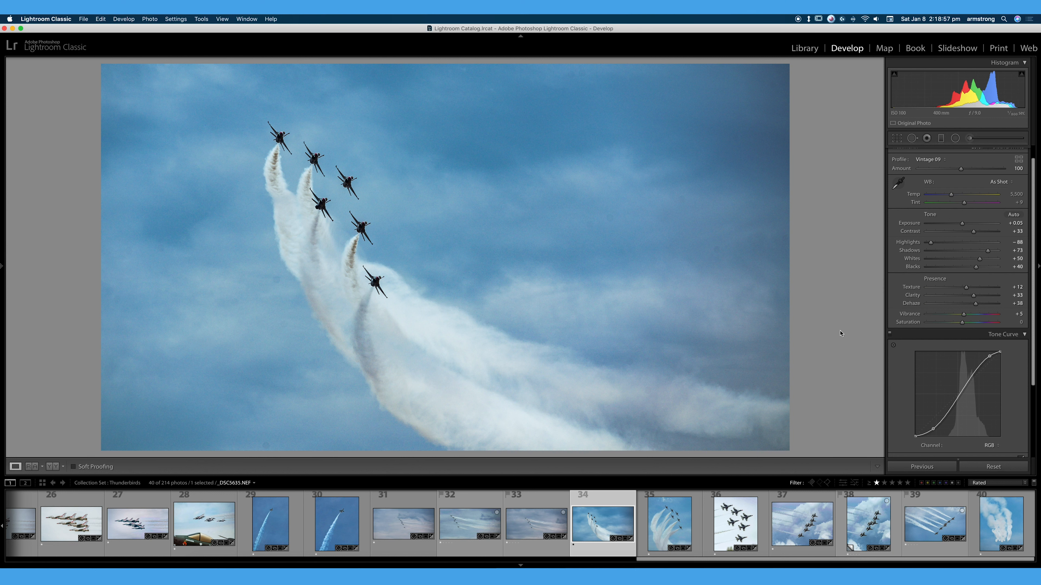
key("v")
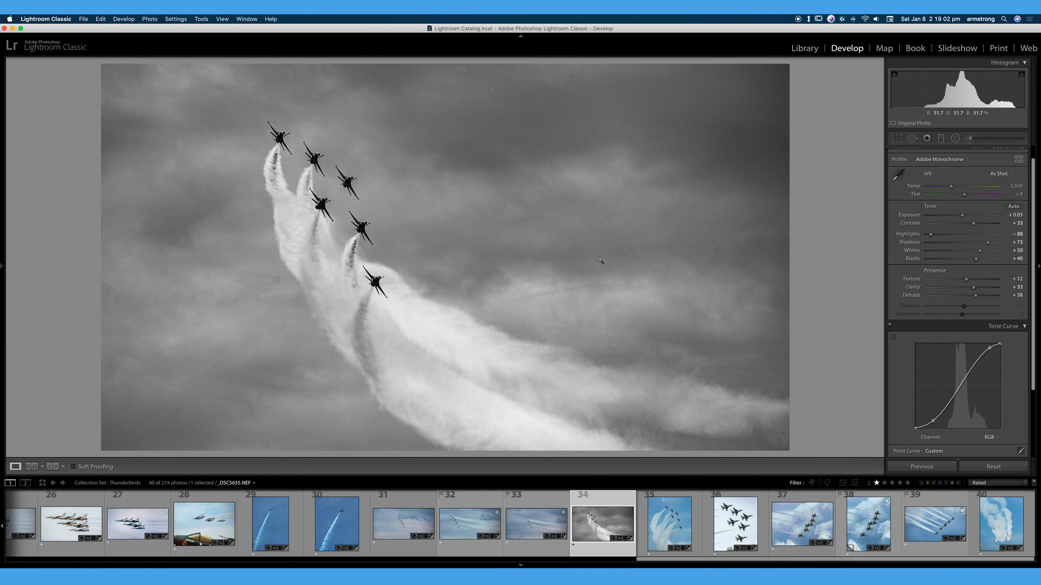
Inspect the sky, jets and smoke trails of the black and white photo up close, ending with the whole image
left_click(615, 215)
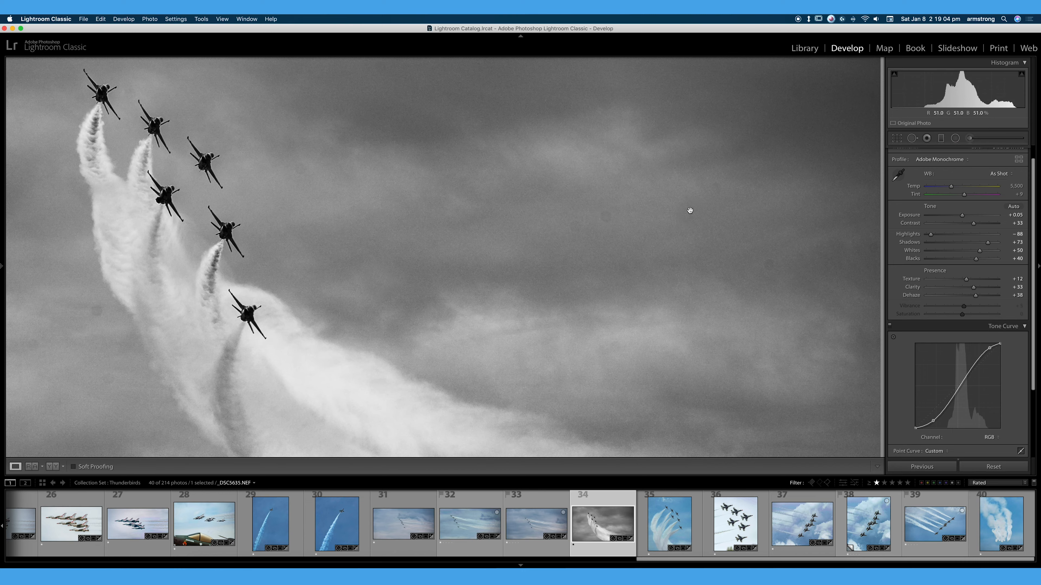
left_click_drag(536, 303, 766, 235)
left_click_drag(332, 328, 333, 254)
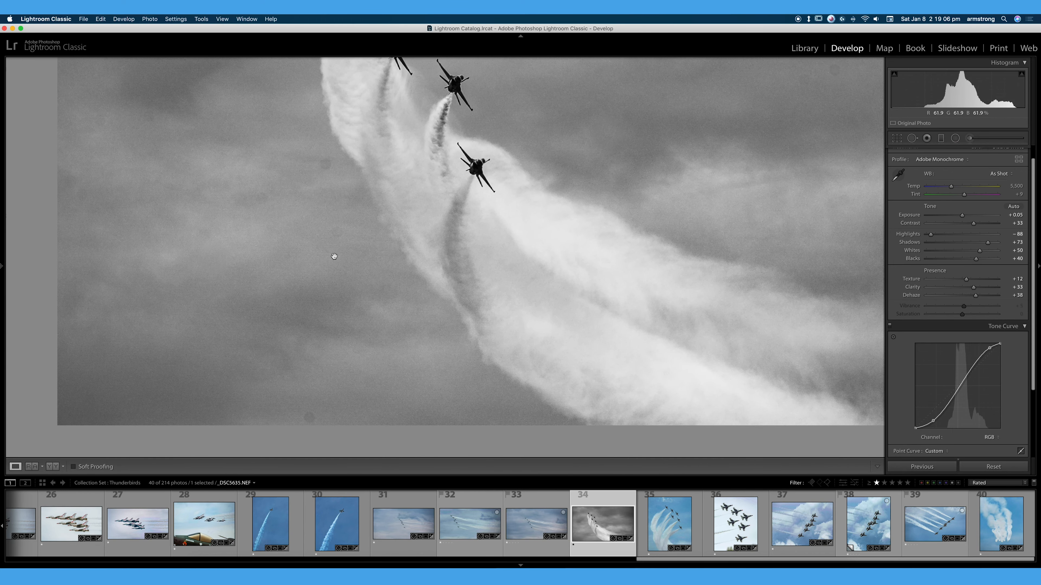
left_click_drag(516, 127, 365, 317)
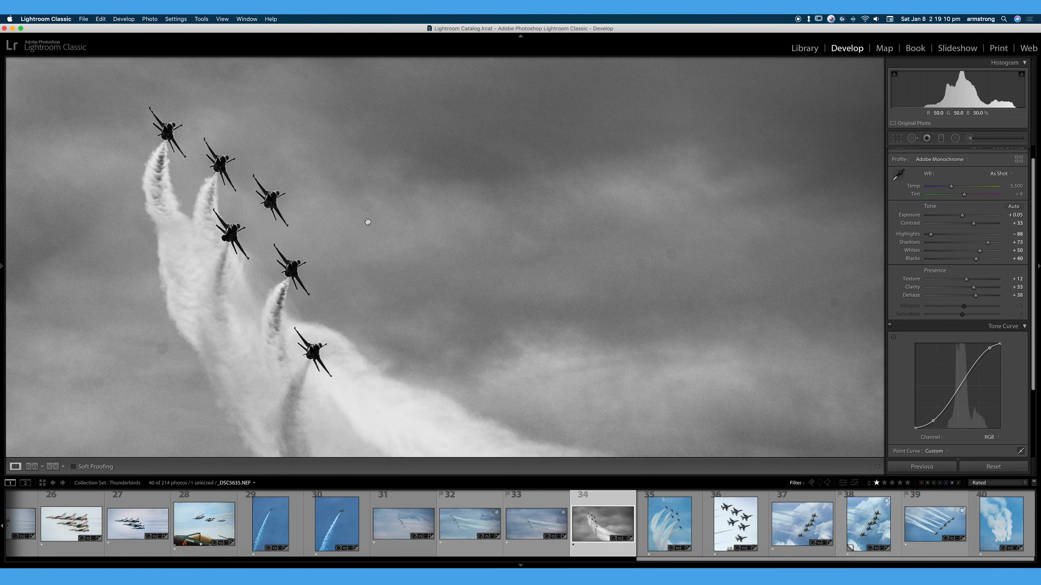
left_click_drag(722, 284, 724, 285)
left_click(503, 315)
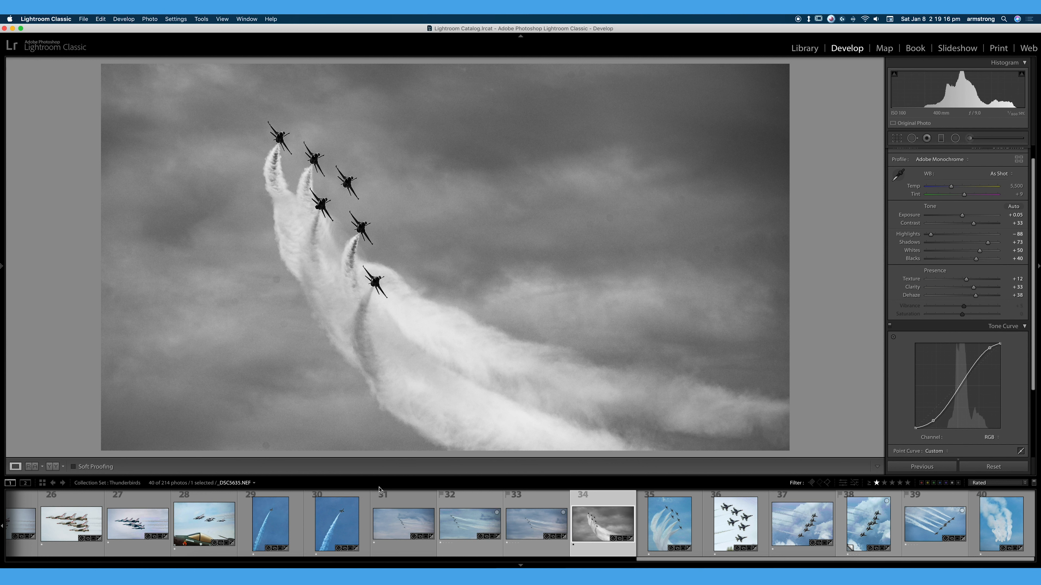
Preview the single climbing jet photo _DSC5618.NEF in black and white, inspect its sky and smoke trail closely, and return it to color
left_click(335, 524)
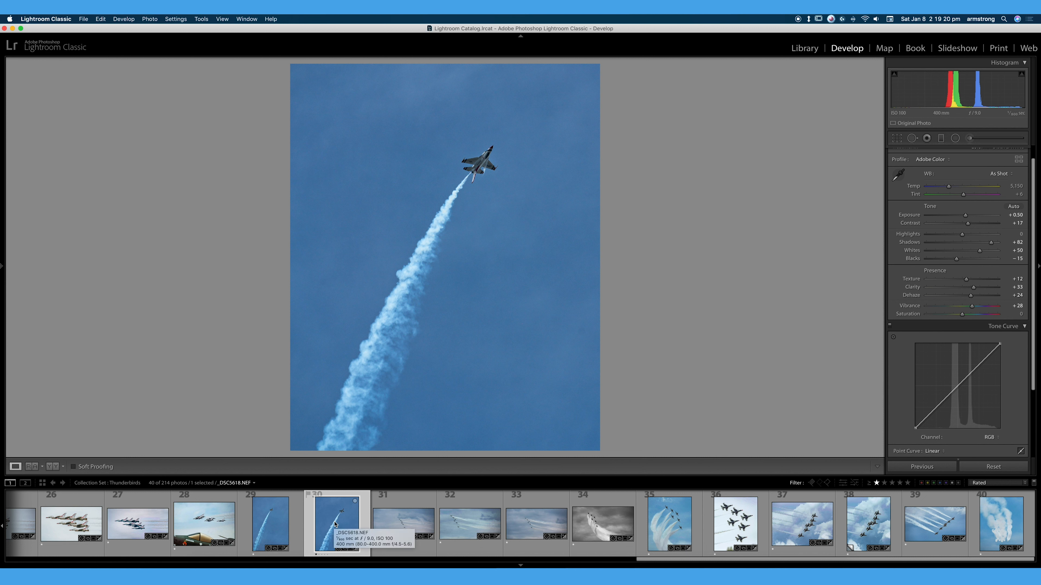
key("v")
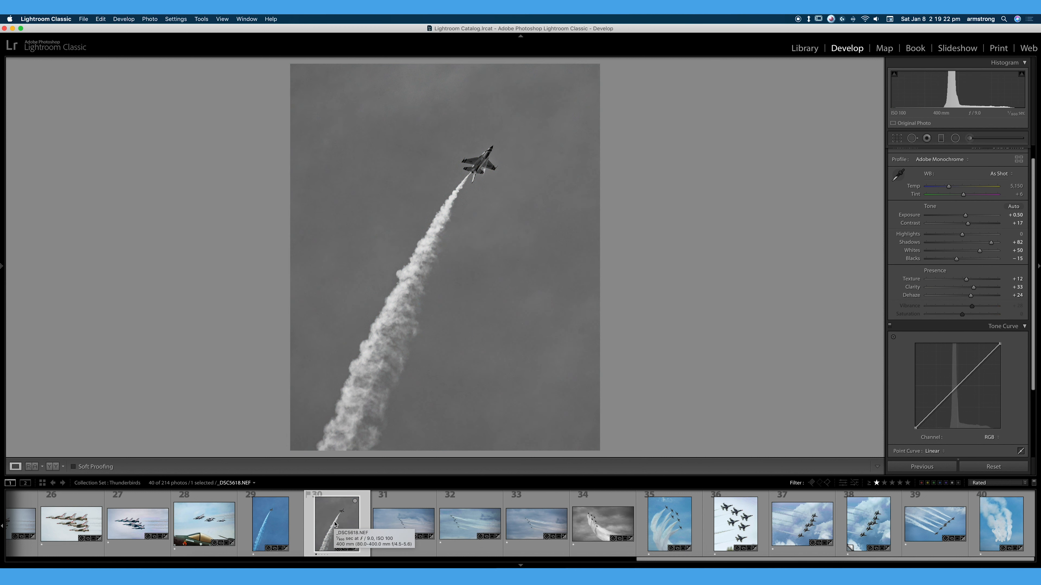
left_click(305, 300)
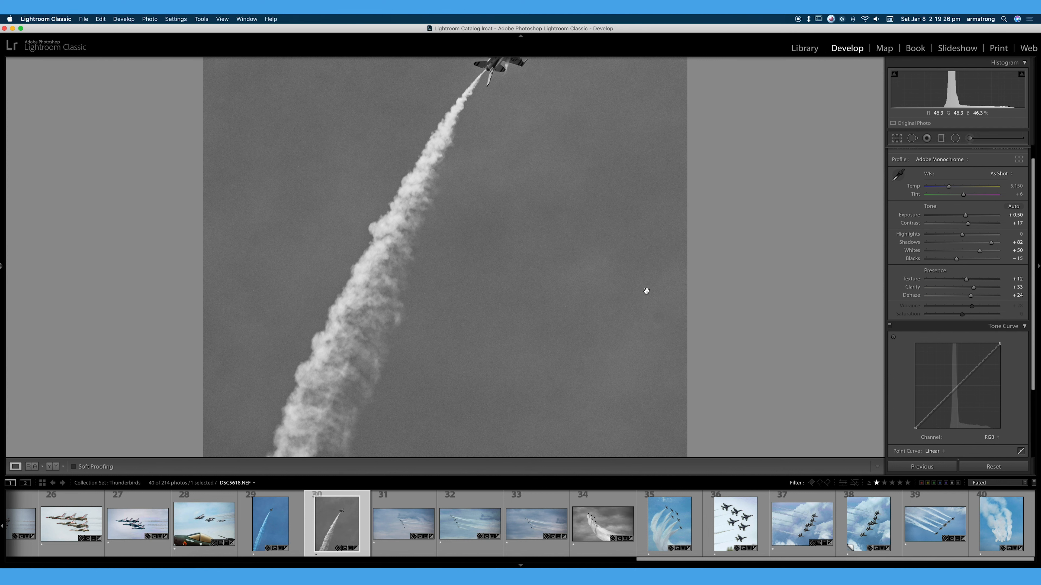
left_click_drag(646, 291, 625, 441)
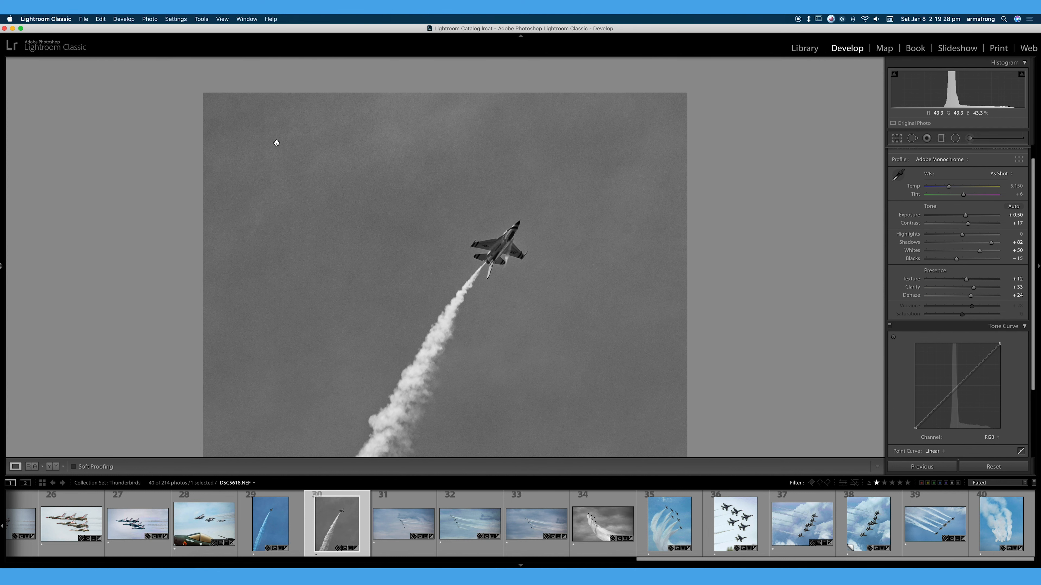
left_click_drag(574, 401, 590, 196)
left_click_drag(569, 418, 579, 258)
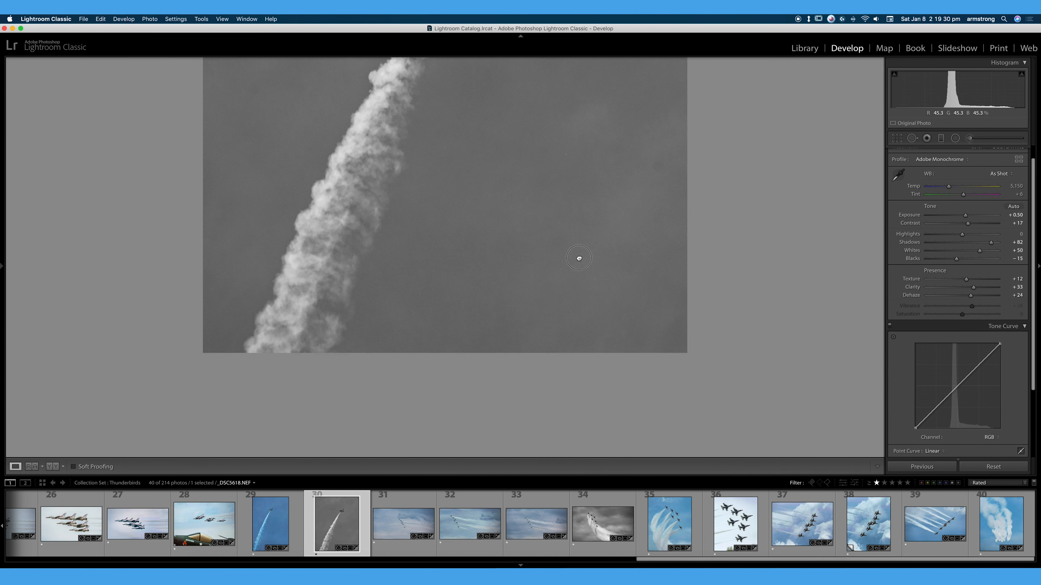
left_click_drag(583, 121, 590, 408)
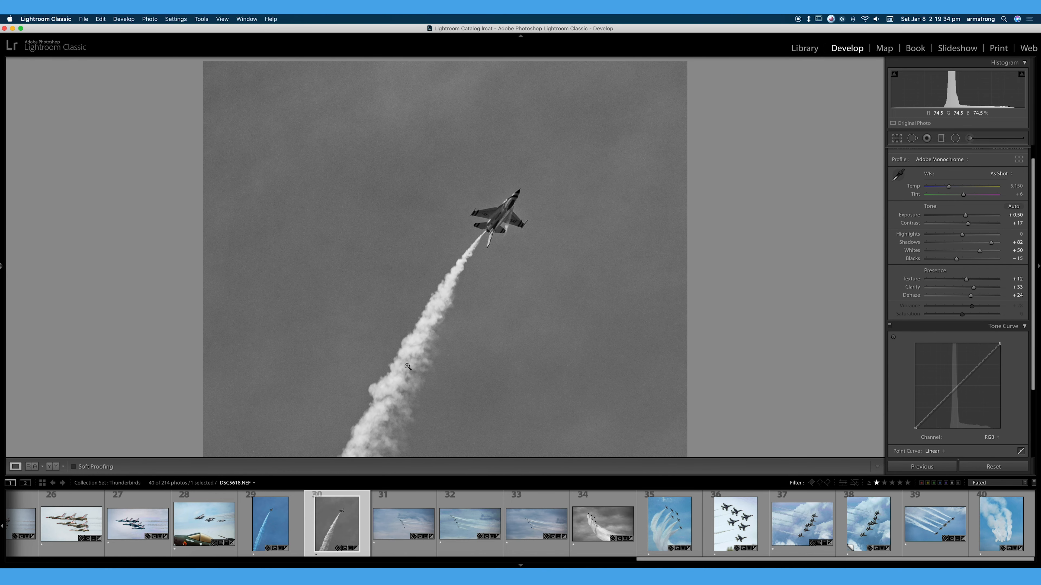
left_click(457, 308)
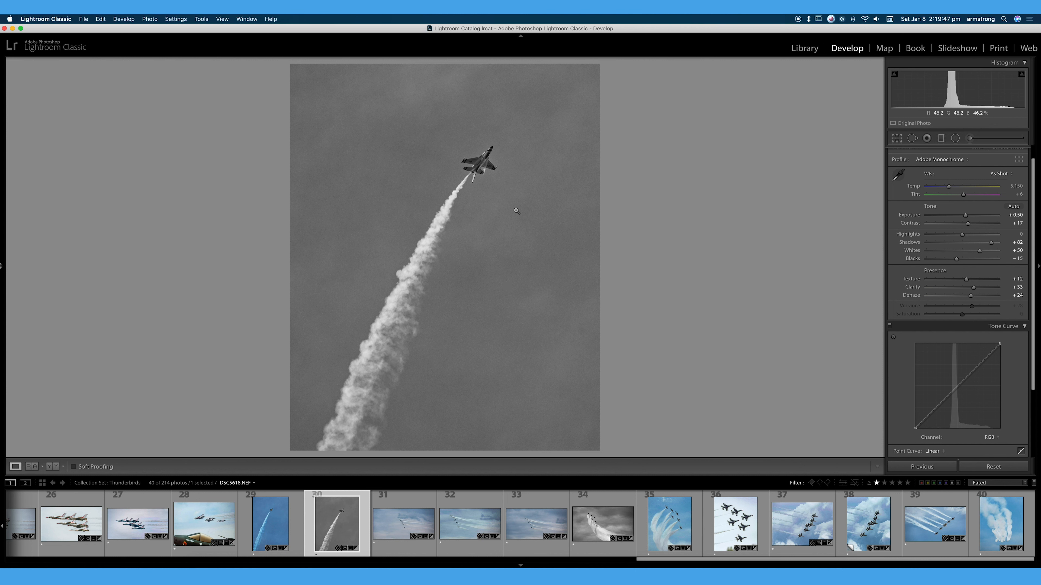
key("v")
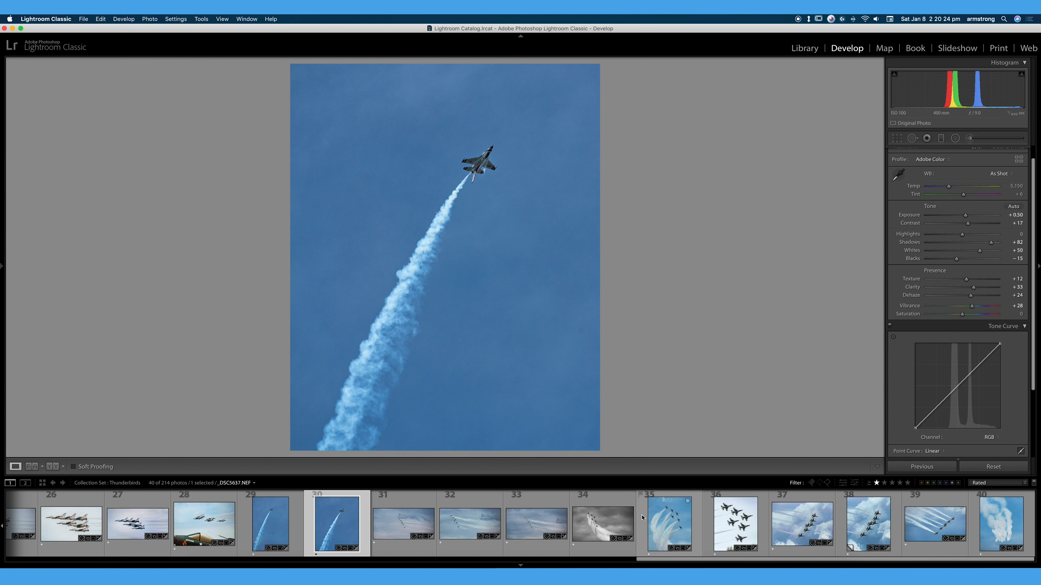
On the photo of six jets against clouds, _DSC5653.NEF, set Whites to +49 and Blacks to +13
left_click(809, 523)
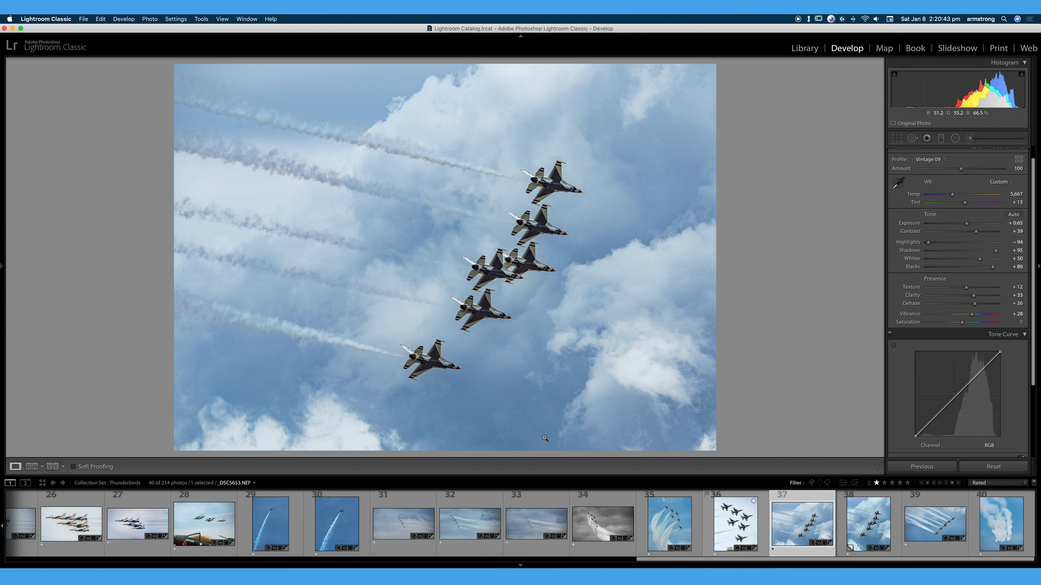
mouse_move(993, 267)
left_mouse_down()
mouse_move(947, 267)
mouse_move(979, 263)
left_mouse_up()
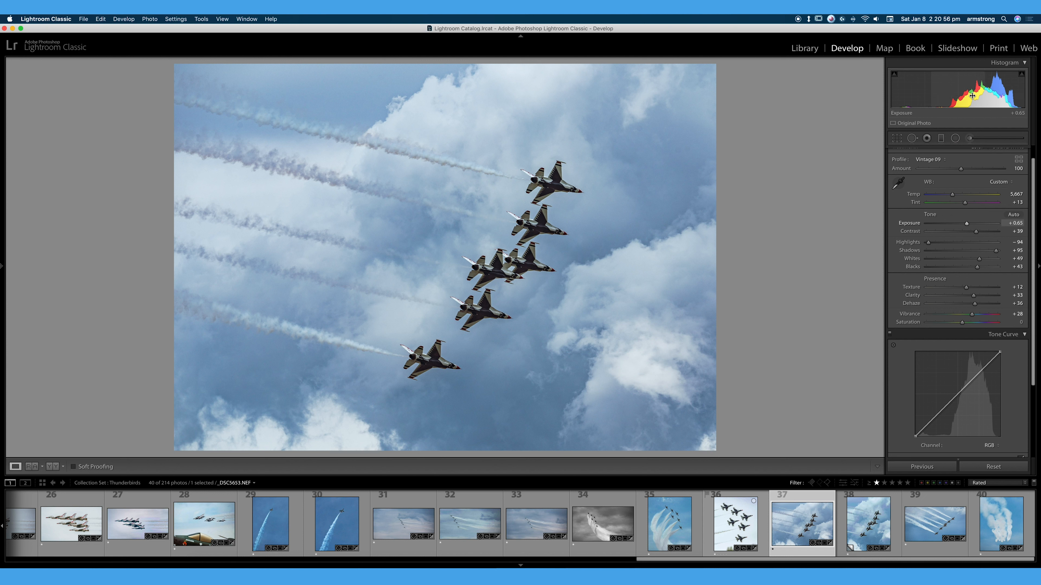
mouse_move(977, 267)
left_mouse_down()
mouse_move(961, 274)
mouse_move(969, 271)
left_mouse_up()
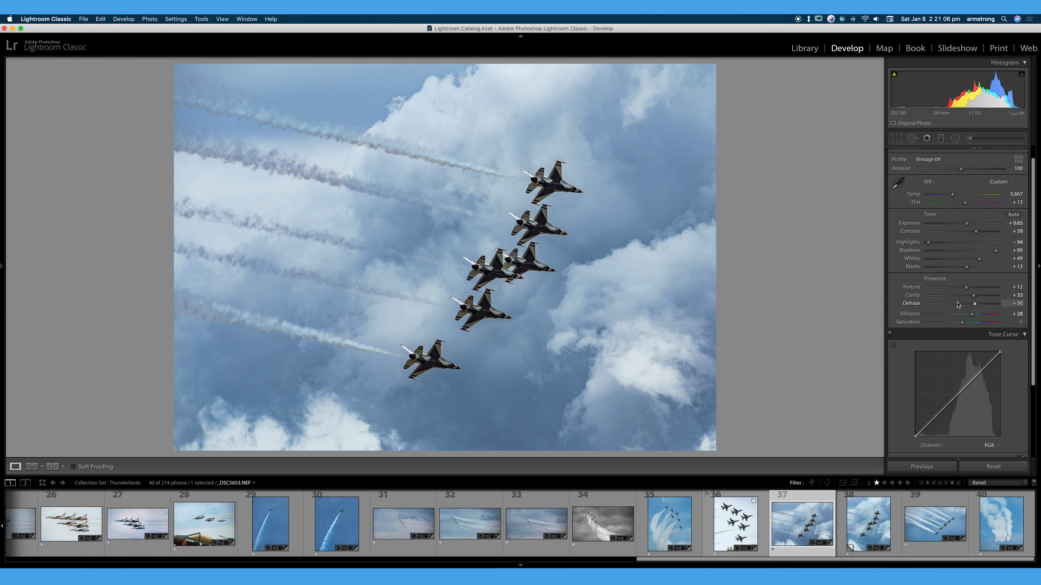
Convert the six-jet cloud photo to black and white and set Texture to +45 while checking the jets up close
left_click(537, 209)
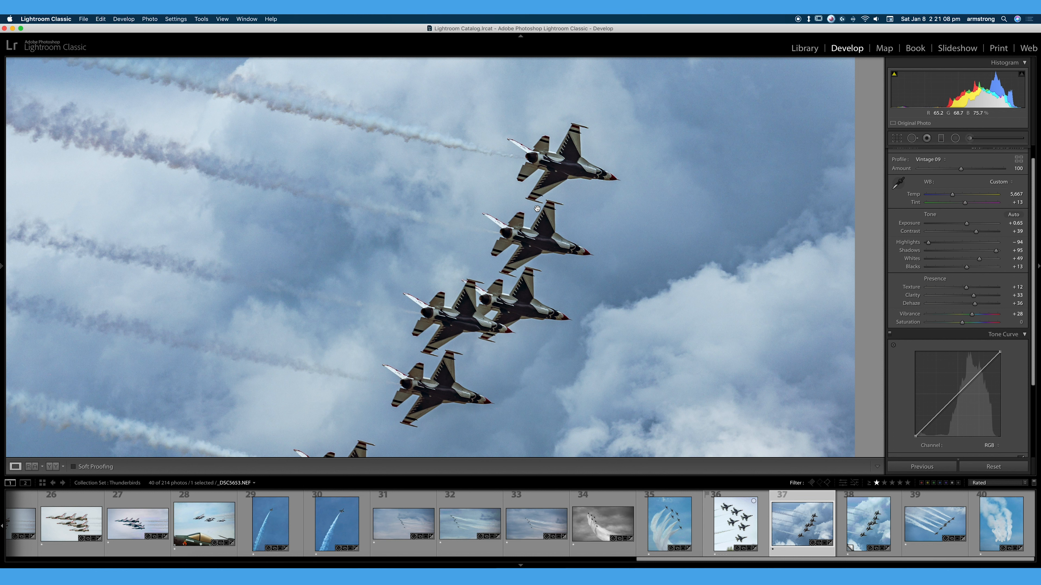
key("v")
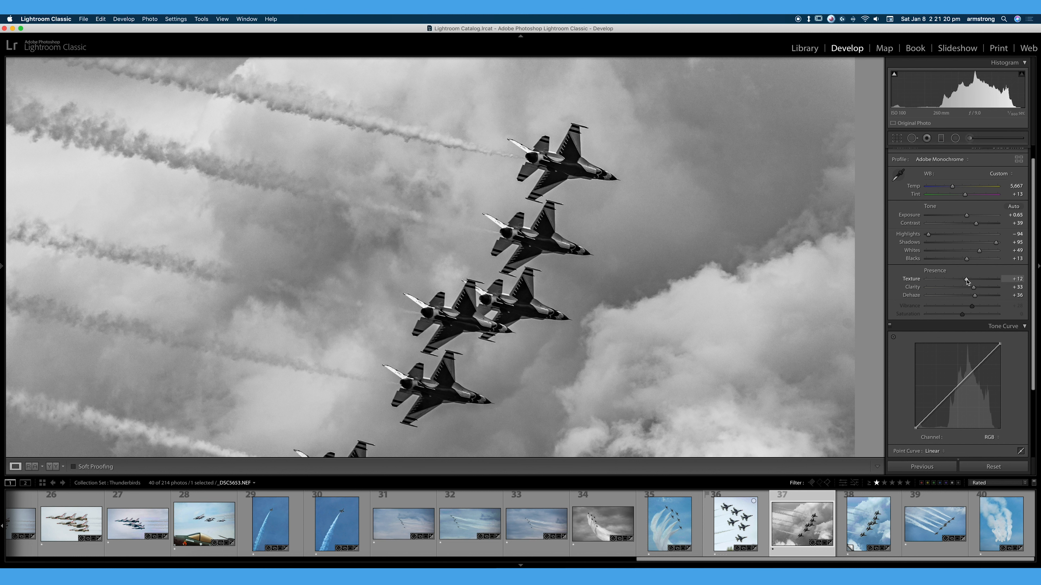
left_click_drag(966, 281, 978, 281)
left_click(807, 320)
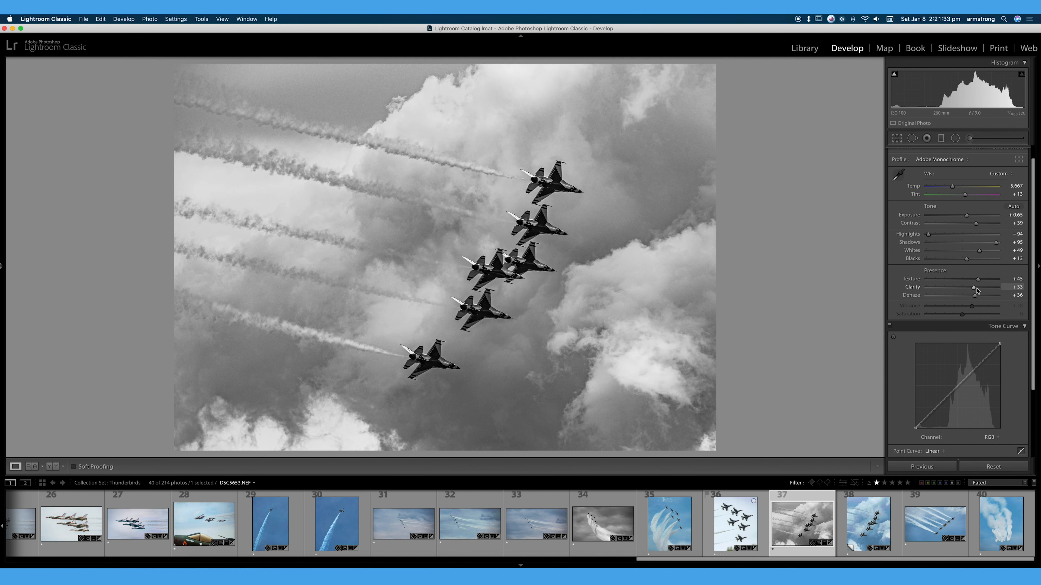
Try Clarity at +100 on the black and white photo and settle on +44
left_click_drag(974, 291, 976, 296)
left_click_drag(974, 289, 1022, 285)
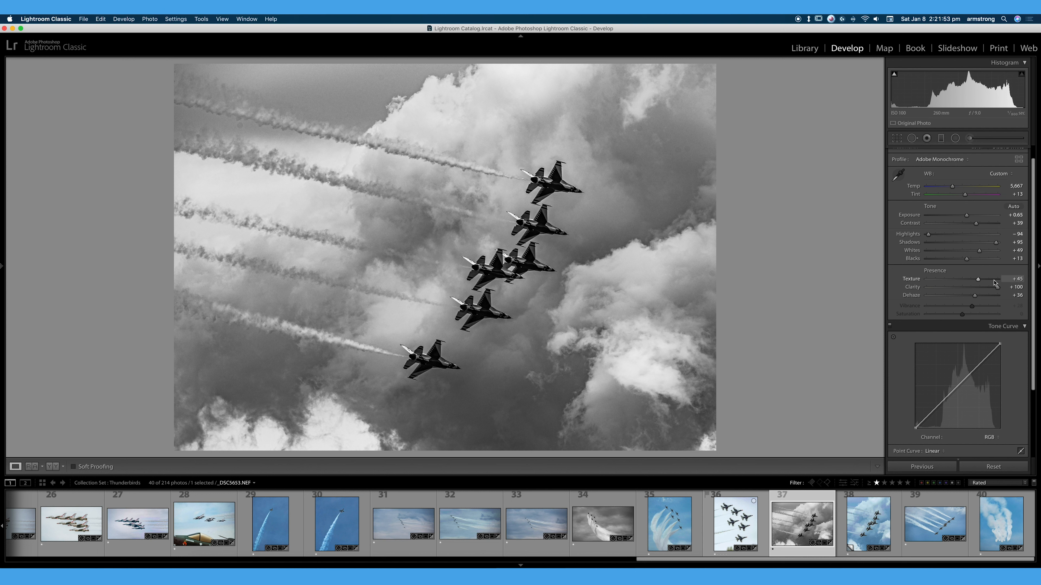
left_click_drag(998, 287, 979, 288)
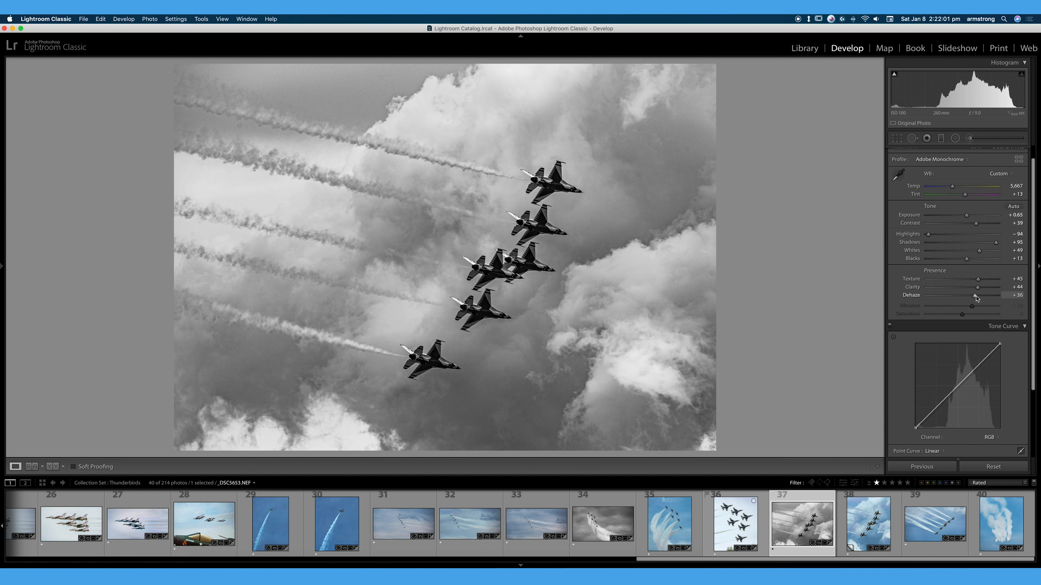
Try Dehaze at +54 and examine the black and white photo zoomed in and at full screen
mouse_move(976, 297)
left_mouse_down()
mouse_move(949, 296)
mouse_move(984, 305)
left_mouse_up()
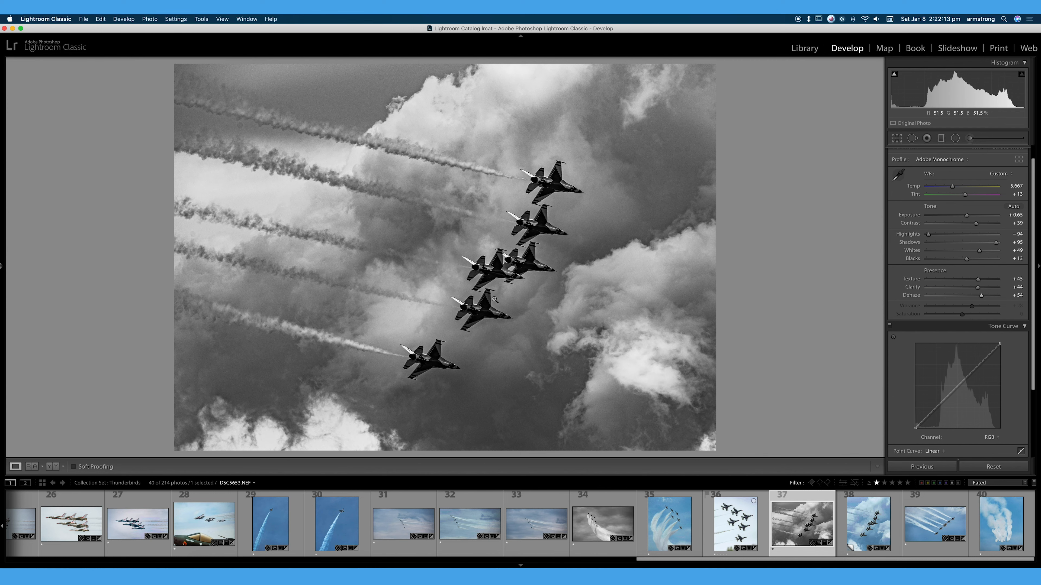
left_click_drag(494, 299, 656, 296)
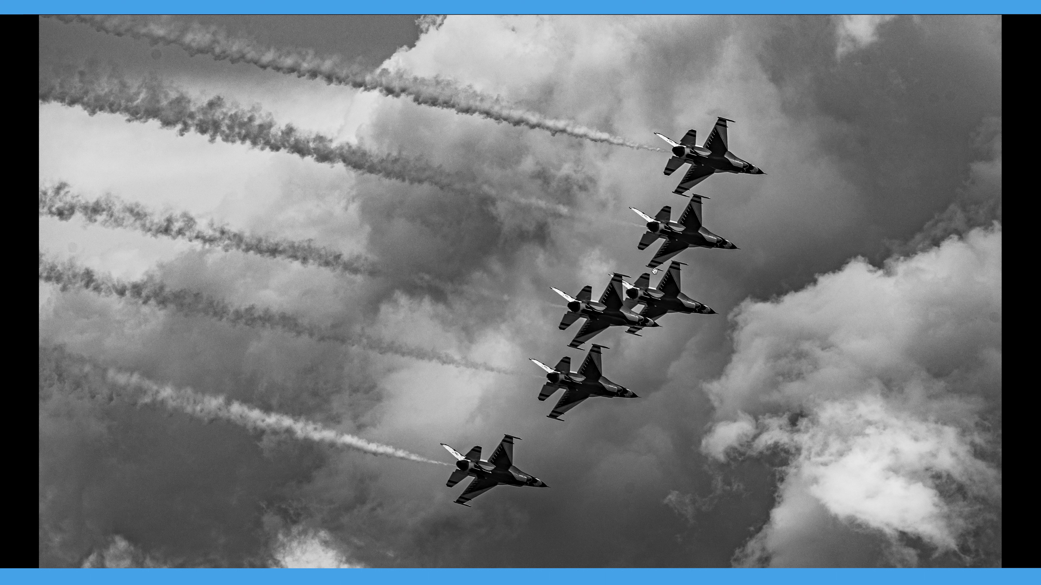
left_click(667, 286)
left_click_drag(667, 286, 658, 317)
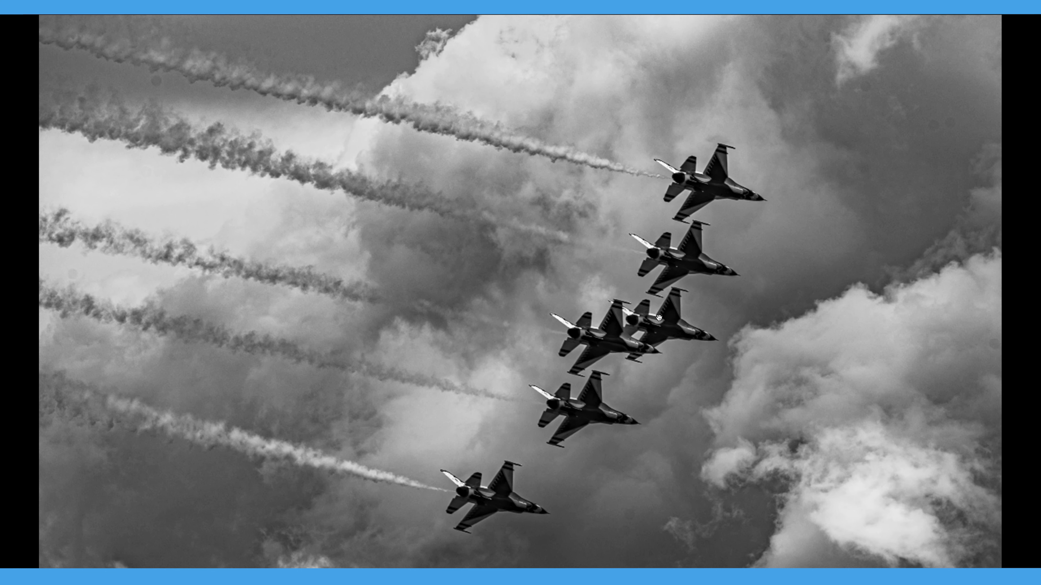
key("f")
left_click_drag(500, 269, 612, 267)
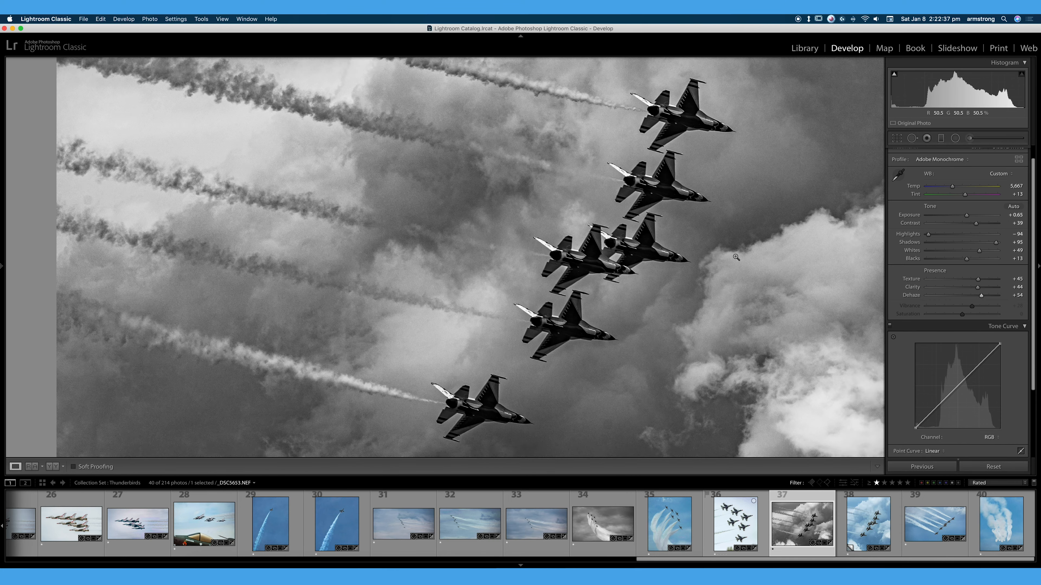
left_click(736, 257)
Set Dehaze to +35 and Shadows to +65 on the black and white photo
left_click_drag(981, 296, 975, 295)
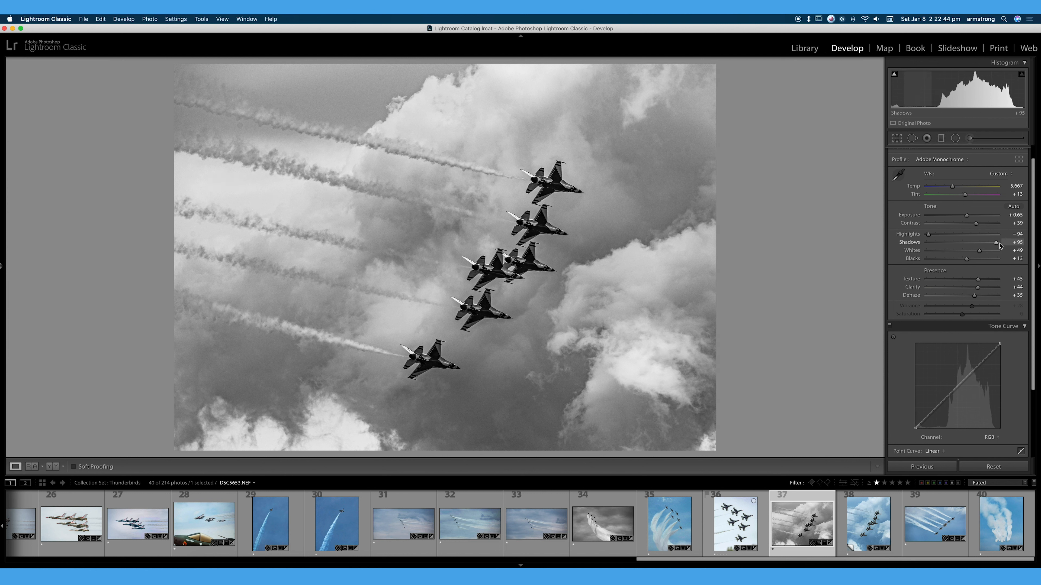
left_click_drag(998, 246, 984, 245)
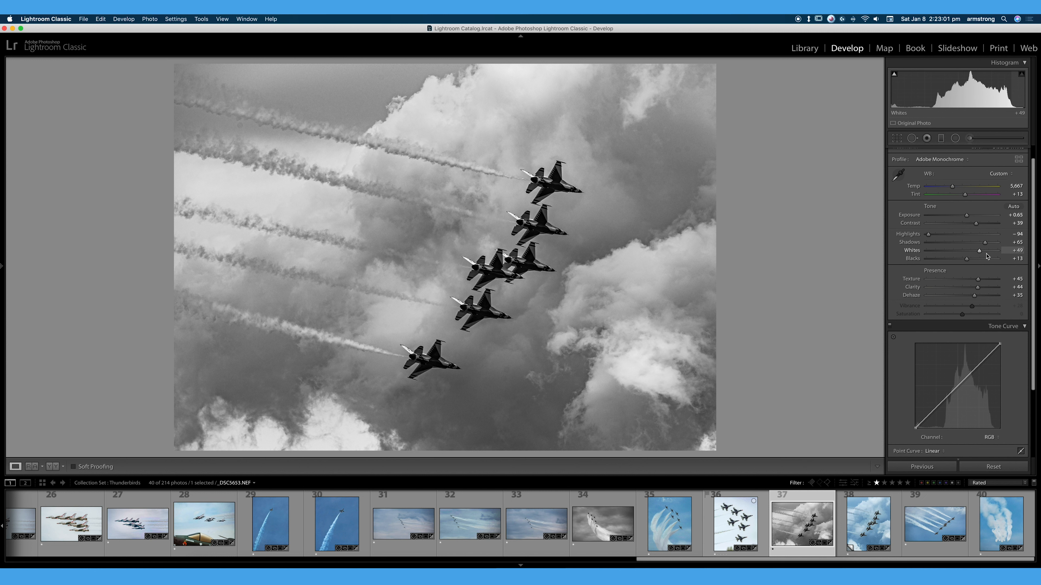
Return the photo to color and compare it with its unedited original and its black and white version
key("v")
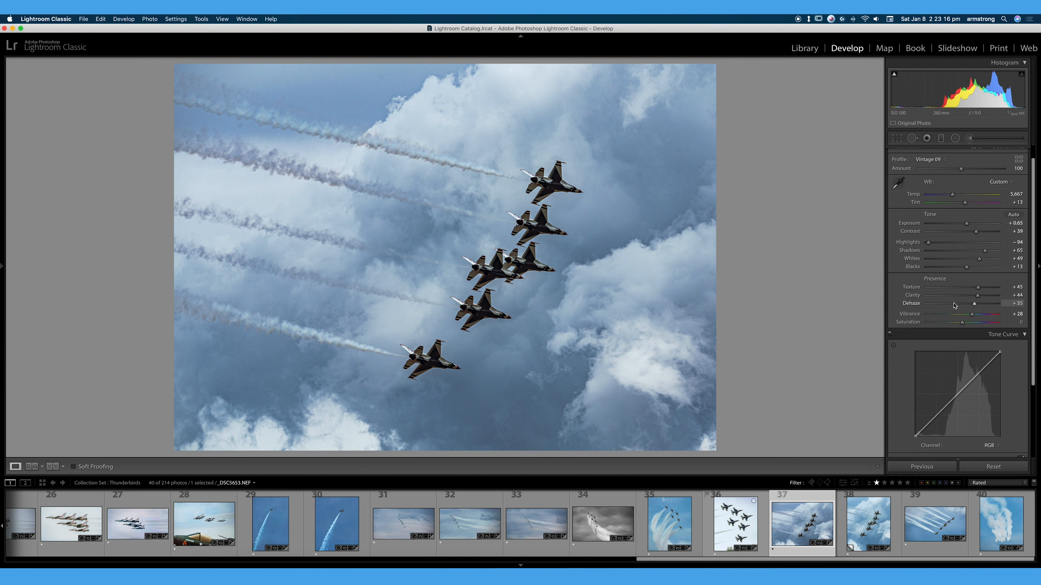
key("backslash")
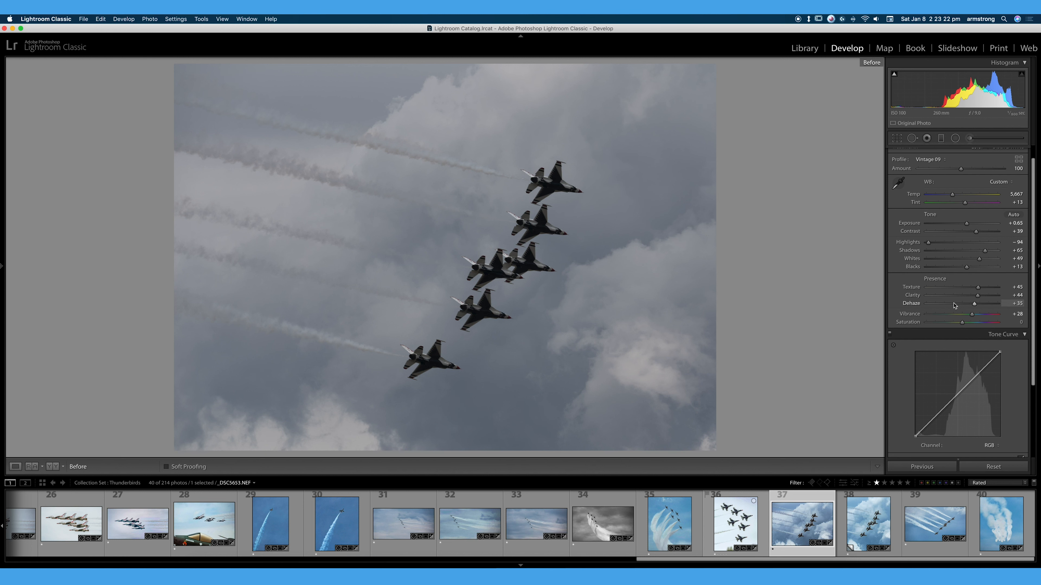
key("backslash")
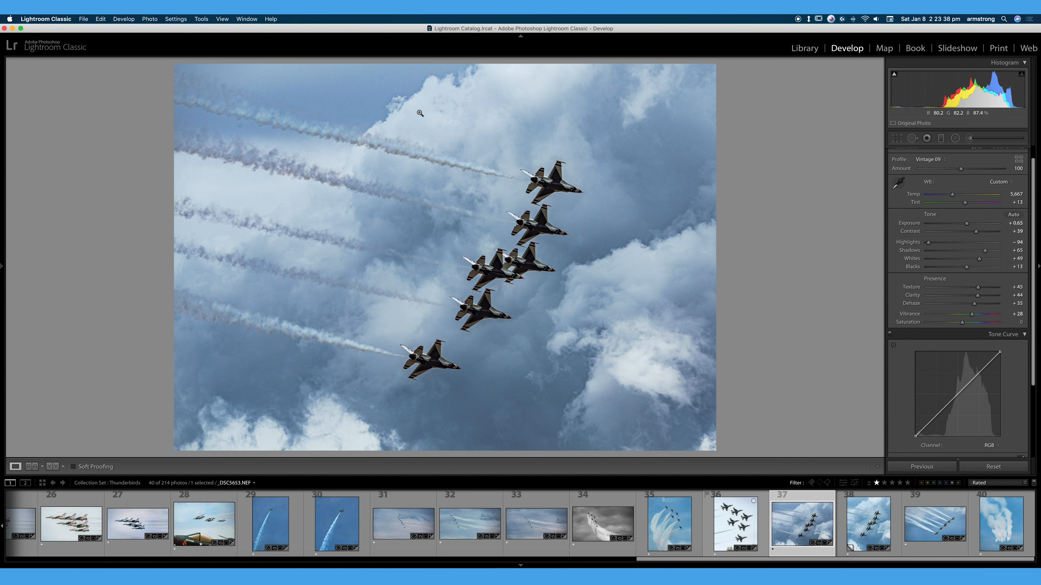
left_click(517, 275)
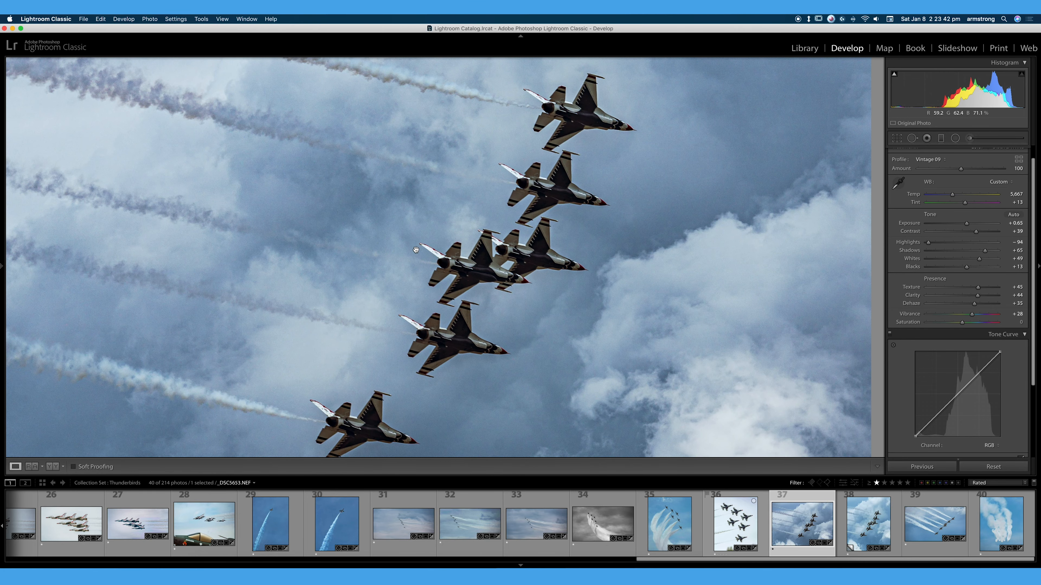
left_click(519, 328)
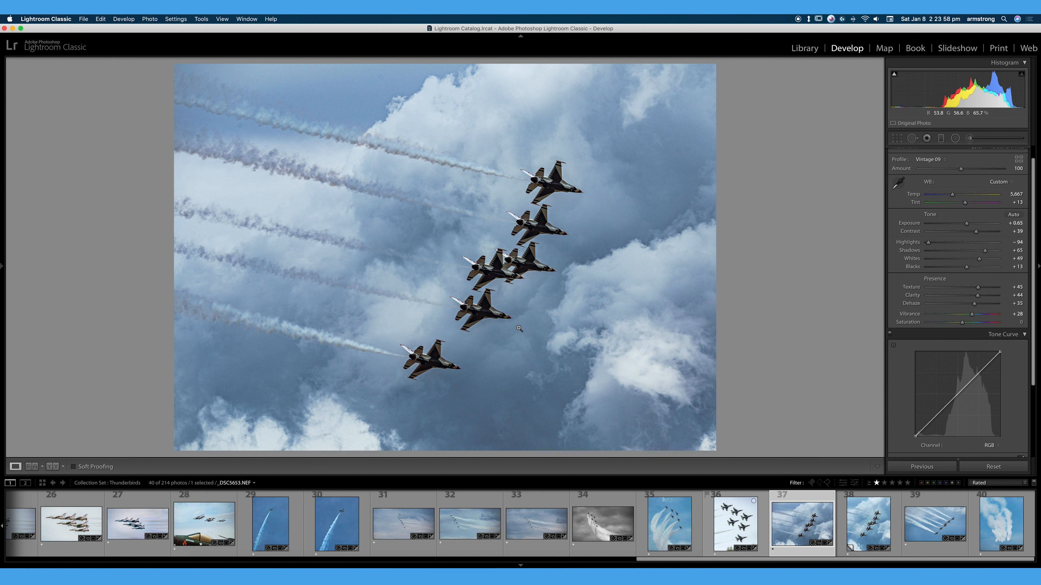
key("v")
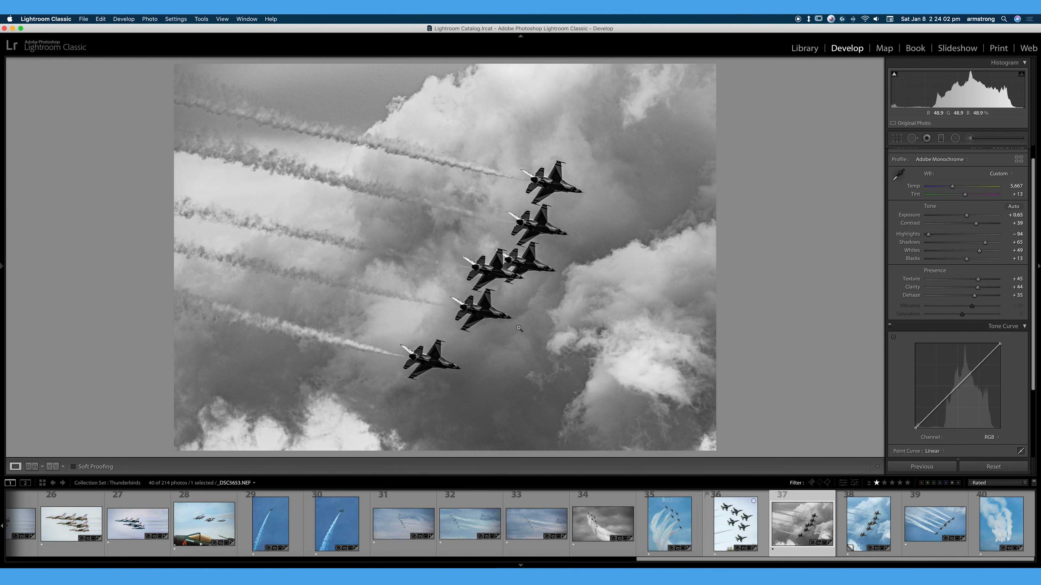
key("v")
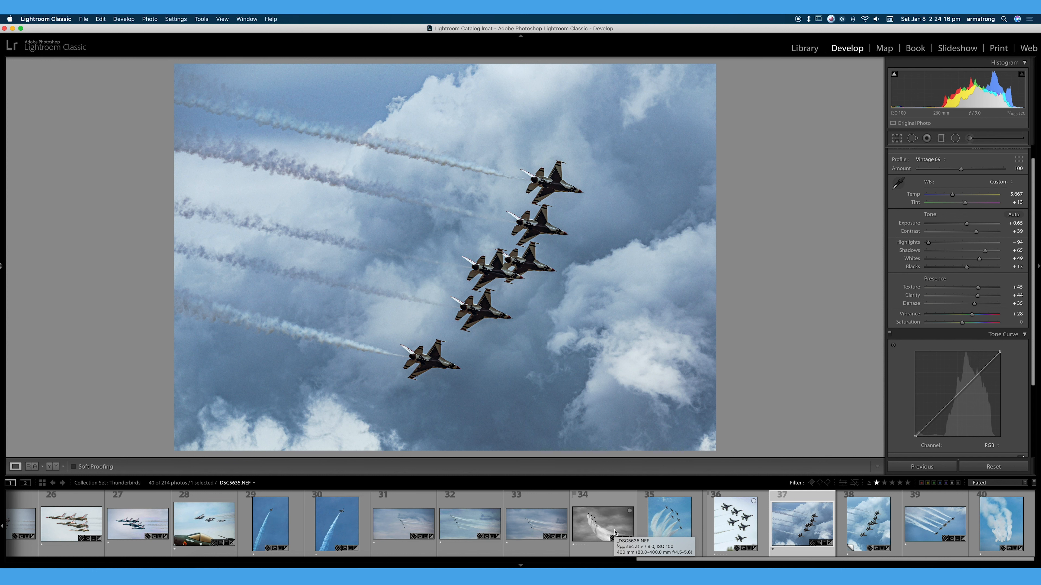
Open the existing black and white silhouette photo of six jets, _DSC5583.NEF / Copy 2, from earlier in the collection
scroll(614, 533, "left", 2)
scroll(615, 532, "left", 10)
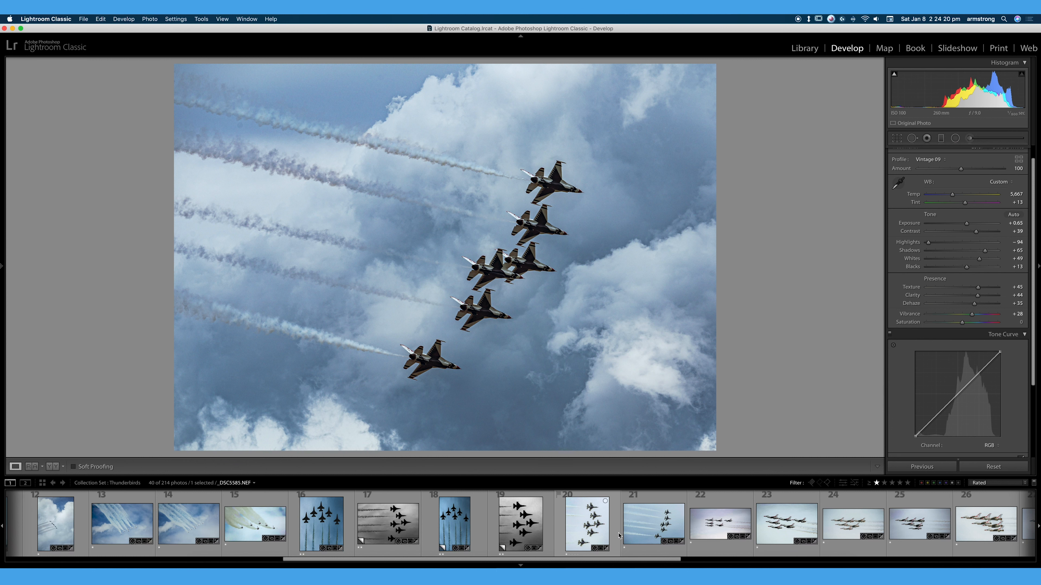
left_click(403, 531)
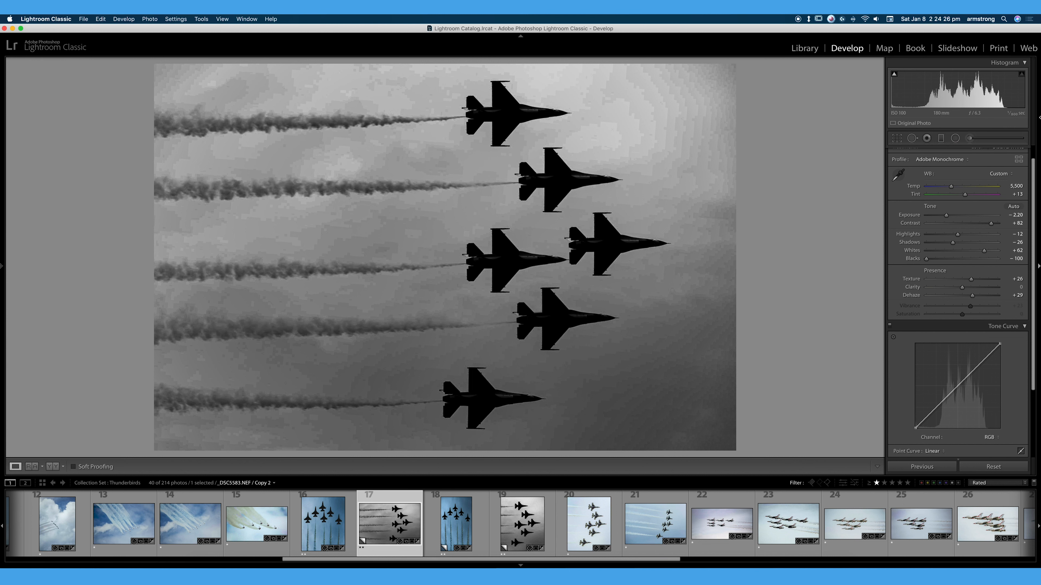
Open the vertical four-jet photo _DSC5534.NEF from earlier in the collection and compare its black and white and color versions
left_click(1038, 267)
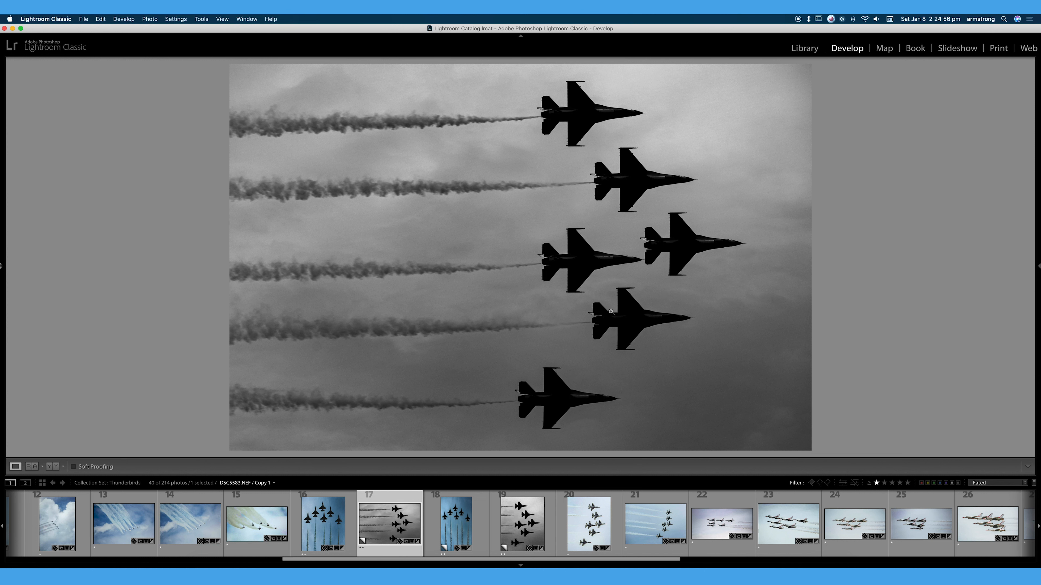
scroll(446, 525, "up", 4)
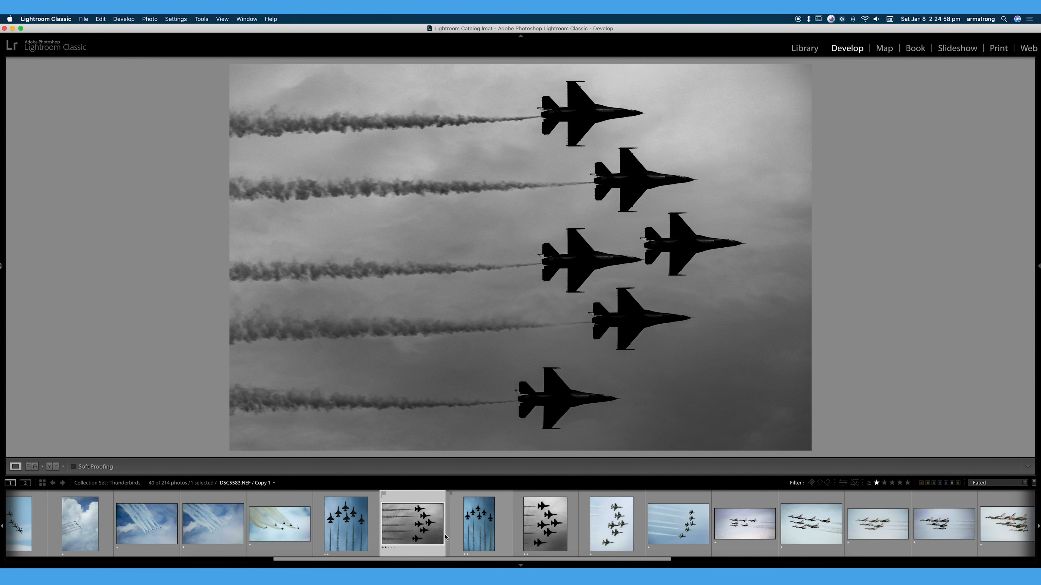
scroll(446, 537, "up", 6)
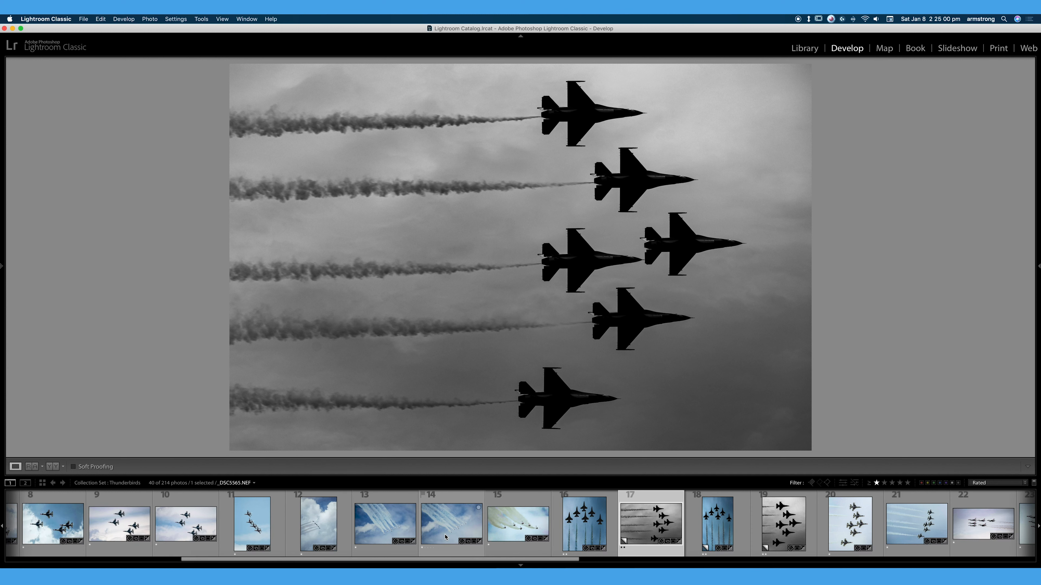
left_click(360, 531)
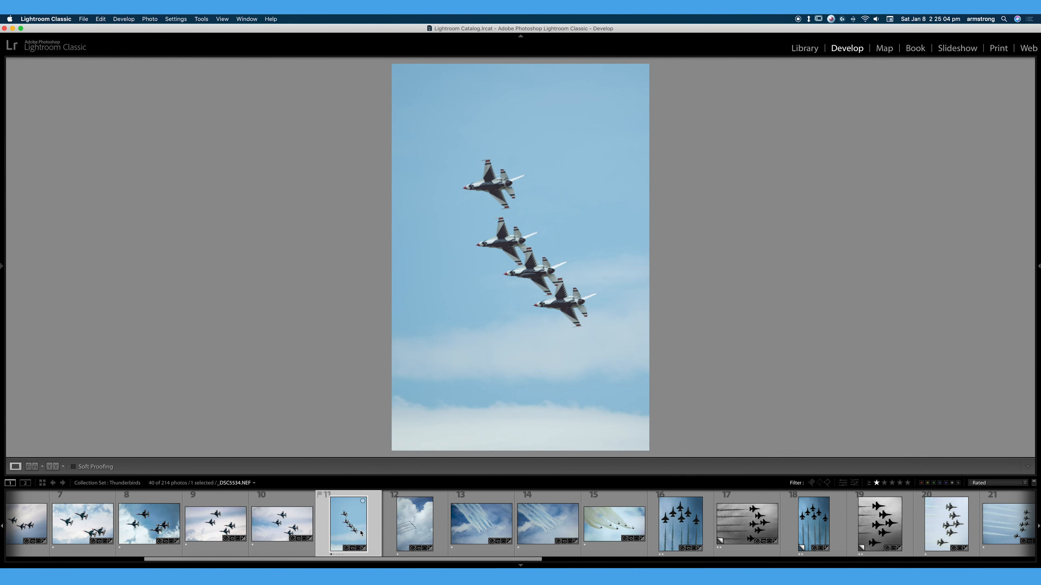
key("v")
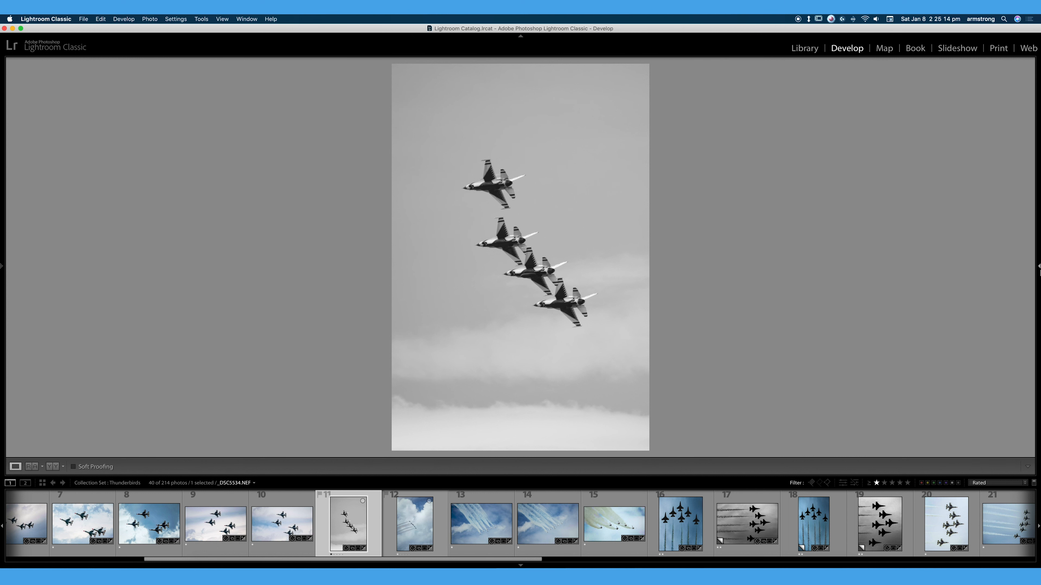
left_click(1039, 270)
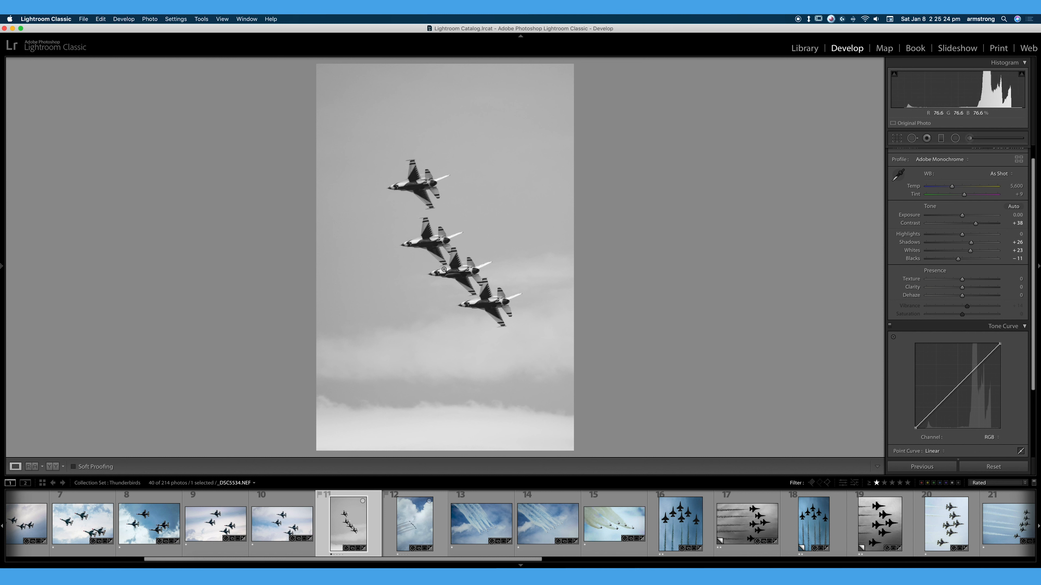
key("v")
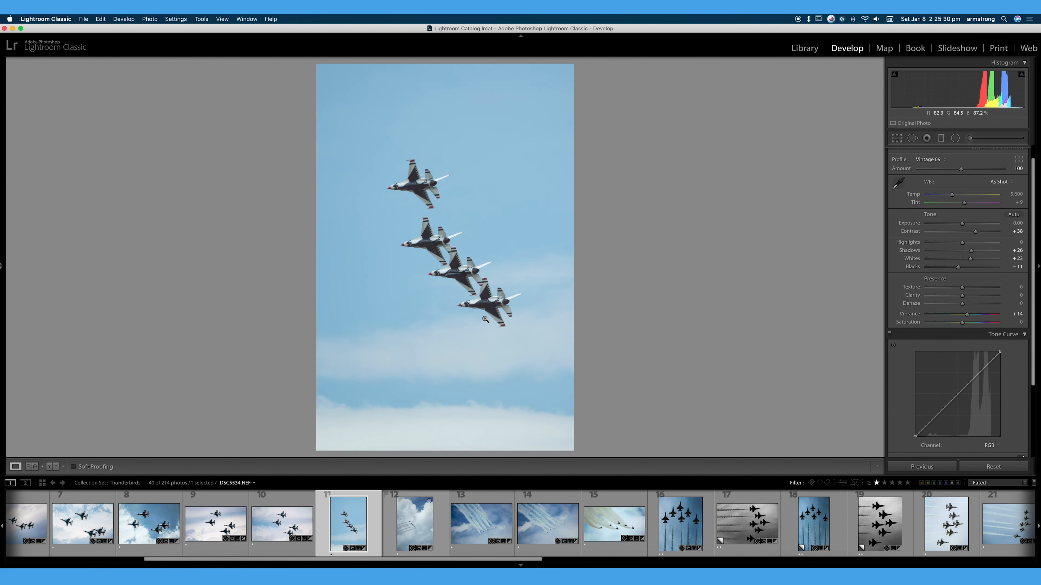
Examine the four jets zoomed in and compare the full photo in black and white and color again
left_click(419, 234)
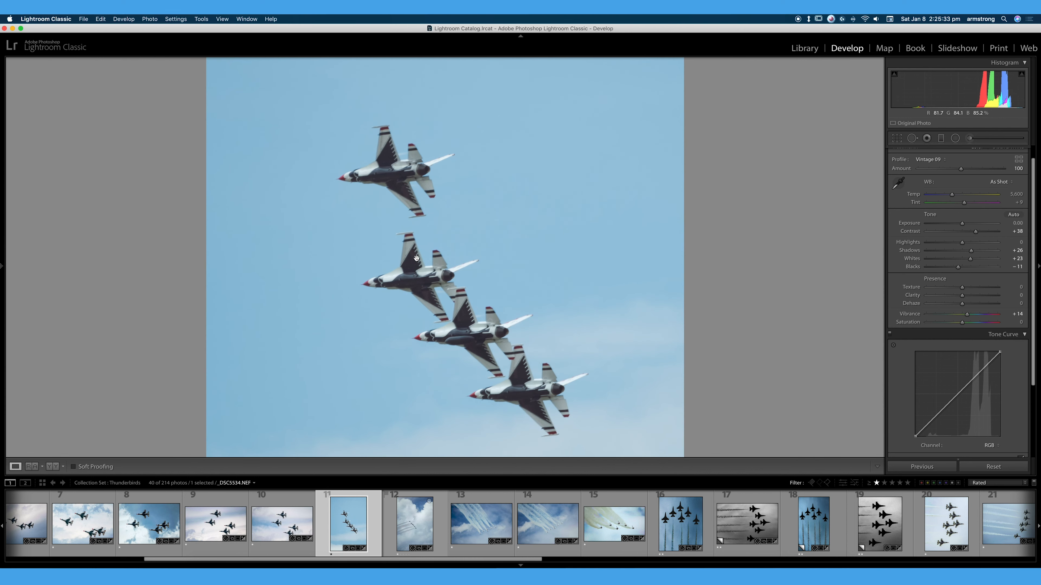
left_click(547, 275)
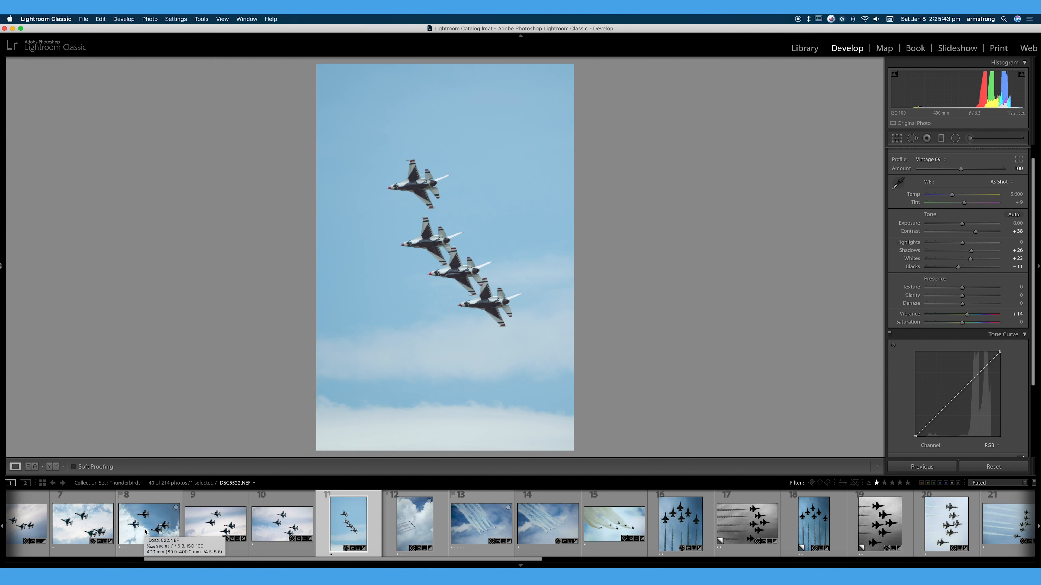
key("v")
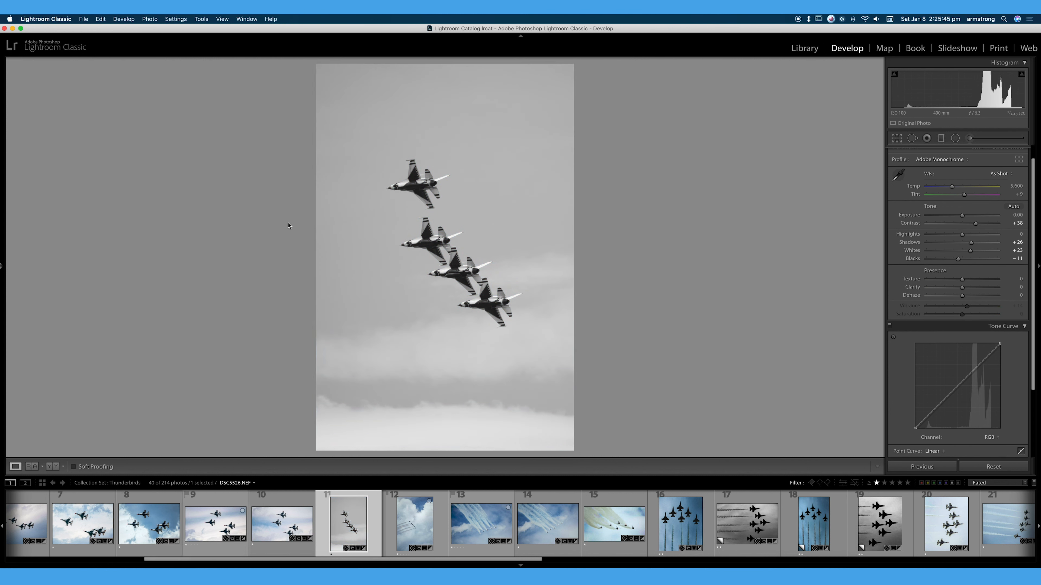
key("v")
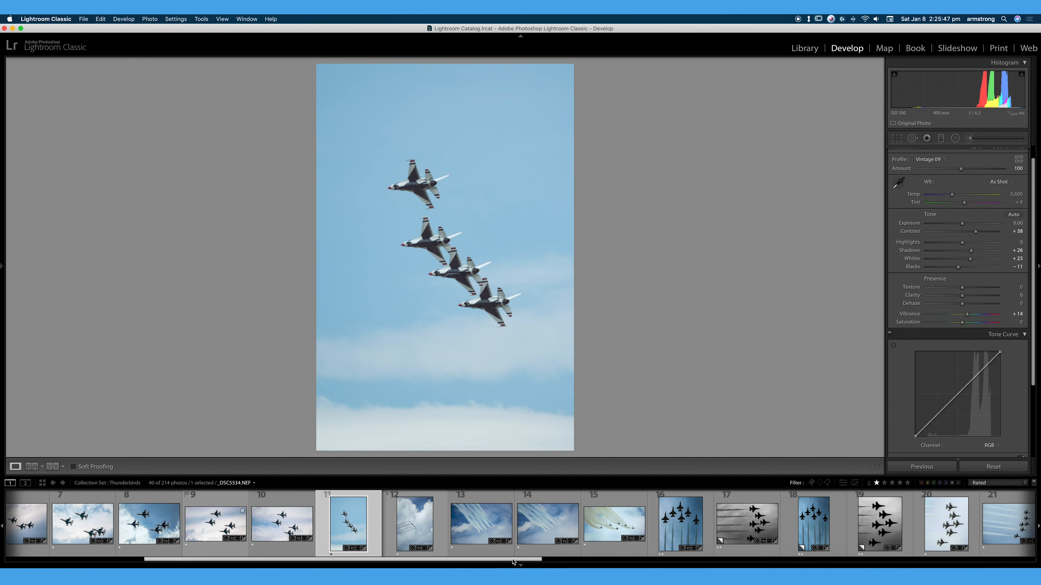
Open the mountain photo with four jets, _DSC5500.NEF, near the start of the collection and preview it in black and white
left_click_drag(513, 565, 360, 567)
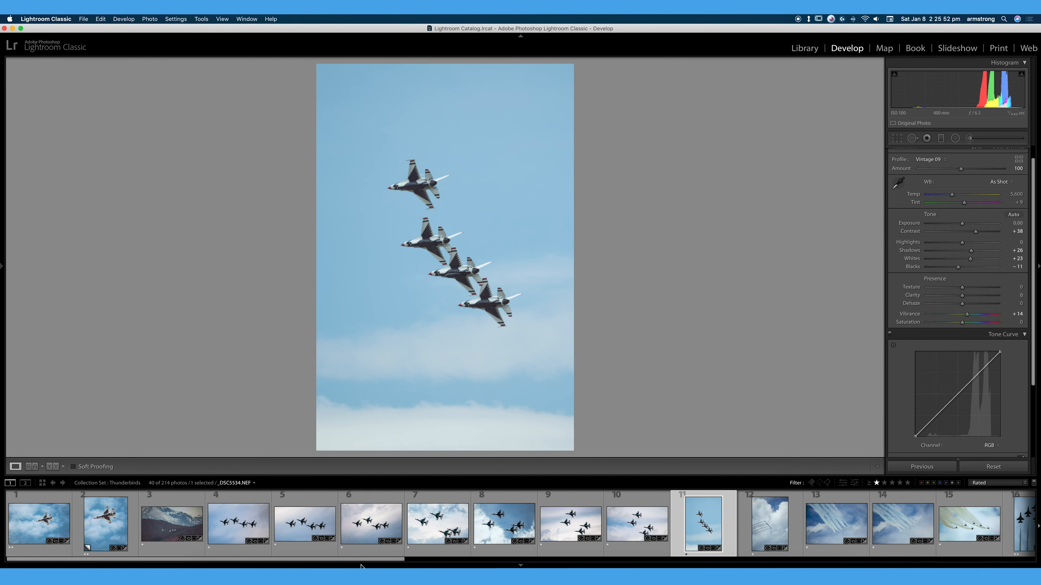
left_click(160, 524)
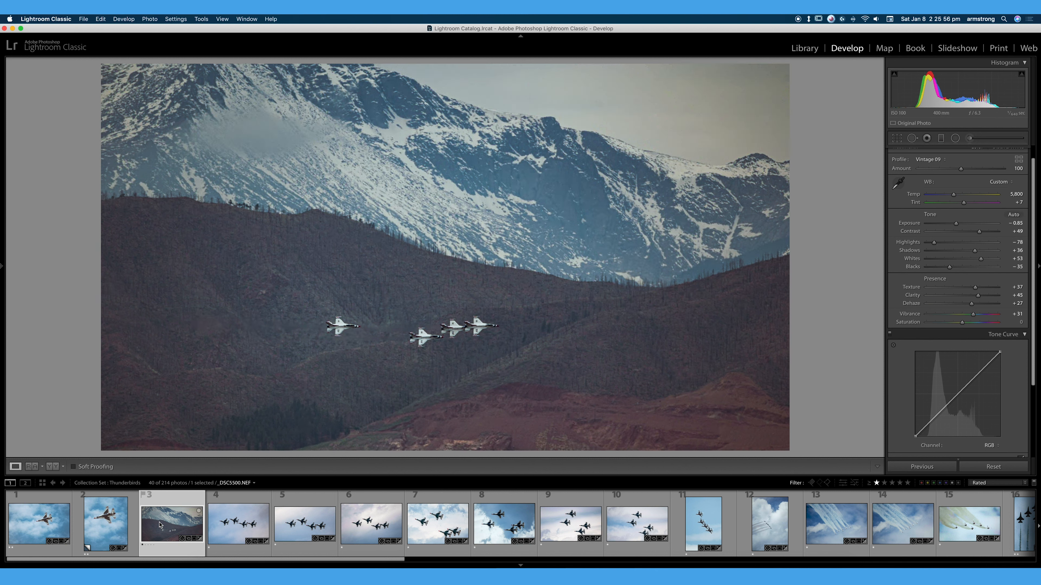
key("v")
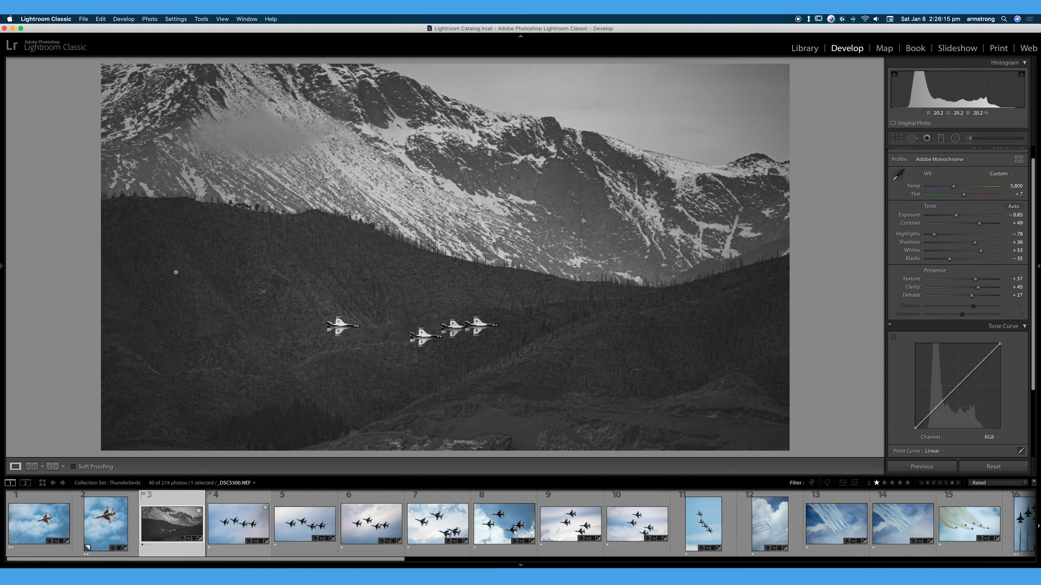
Set Dehaze to +28 and Blacks to -66 on the black and white mountain photo and return it to color
key("v")
key("v")
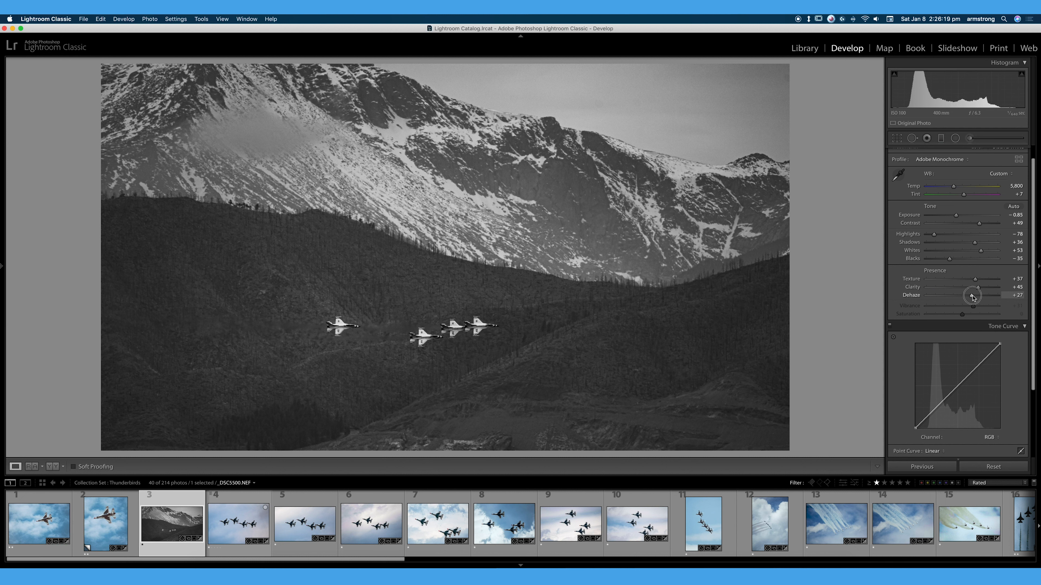
left_click_drag(971, 295, 972, 295)
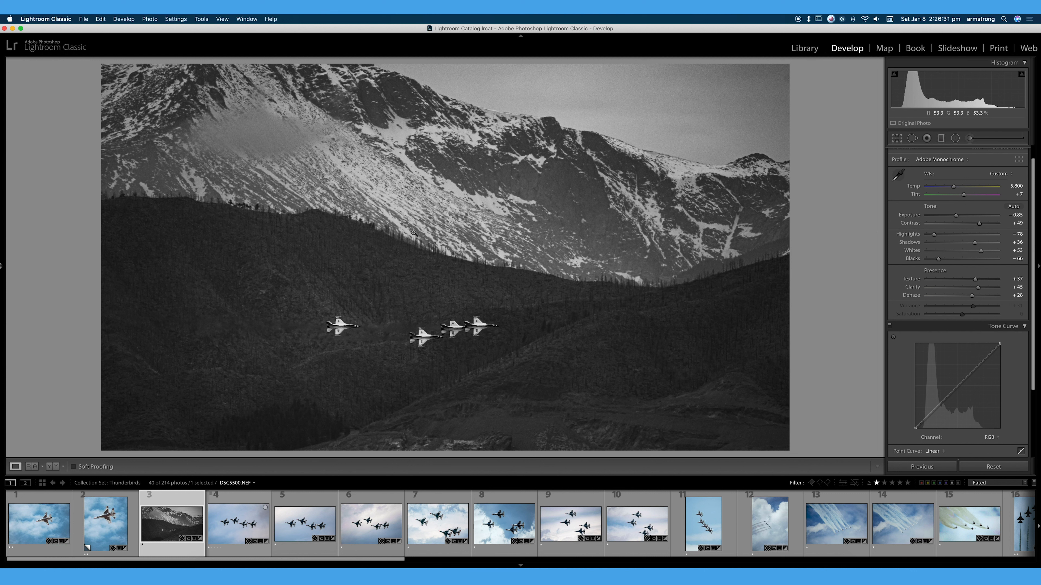
key("v")
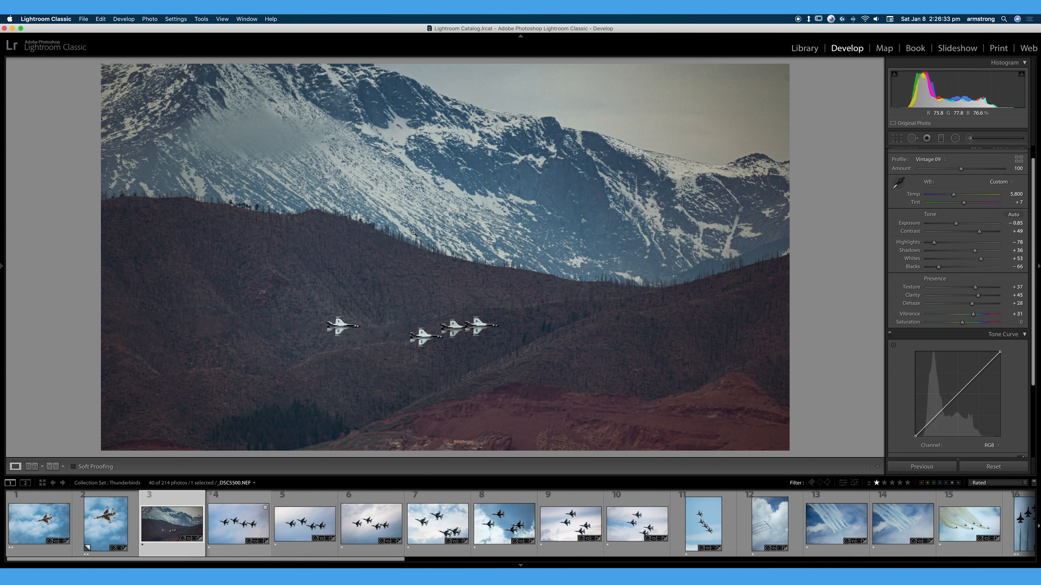
Open the four-jet cloud photo _DSC5520.NEF and compare its color and black and white versions
left_click(429, 528)
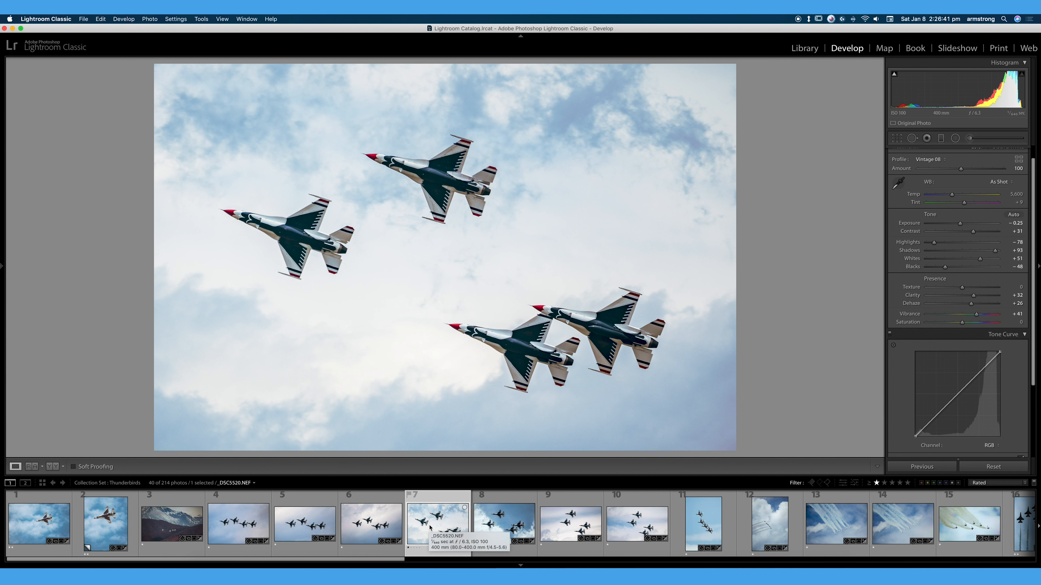
key("v")
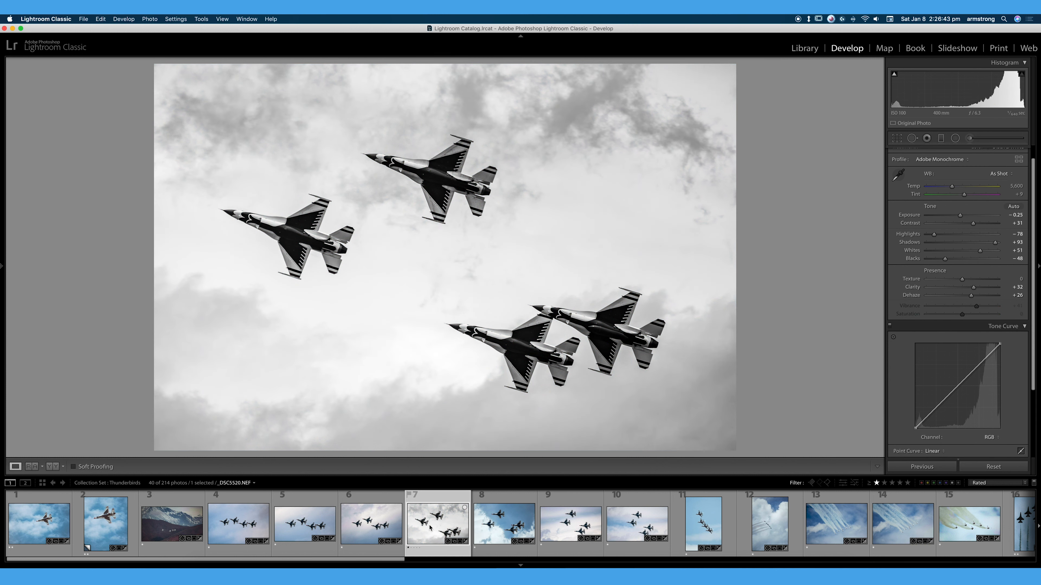
key("v")
key("v")
key("v")
Open the neighboring four-jet photo _DSC5522.NEF and compare its black and white and color versions
left_click(487, 528)
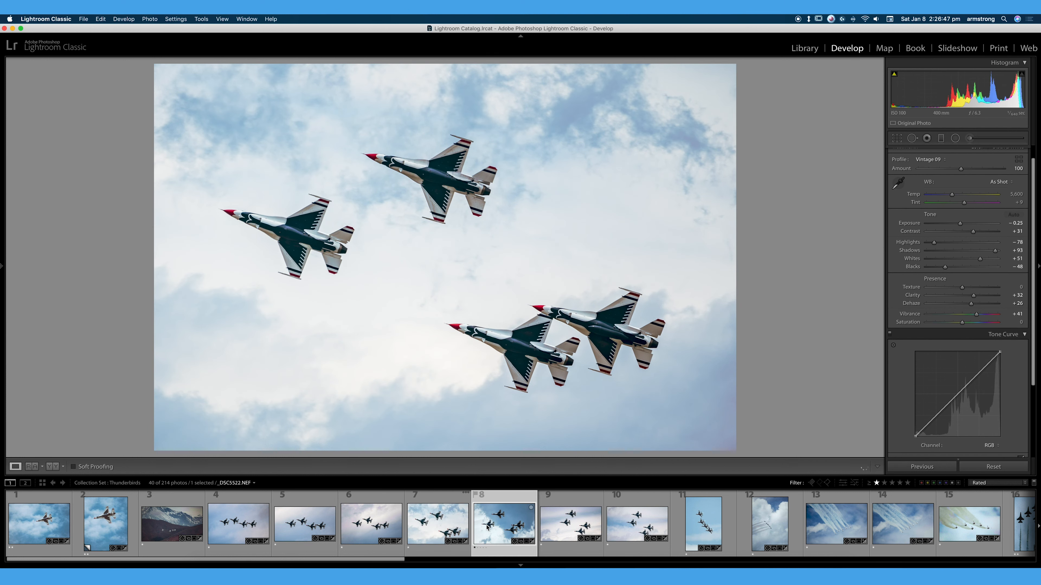
key("v")
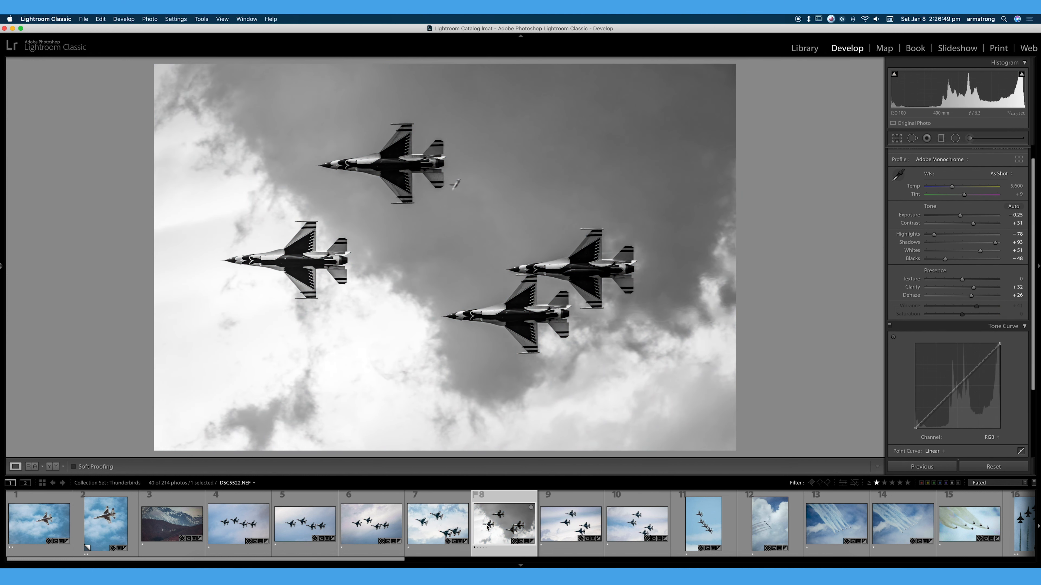
key("v")
Open the photo of six jets trailing smoke, _DSC5572.NEF, convert it to black and white and examine the jets up close
scroll(513, 526, "down", 5)
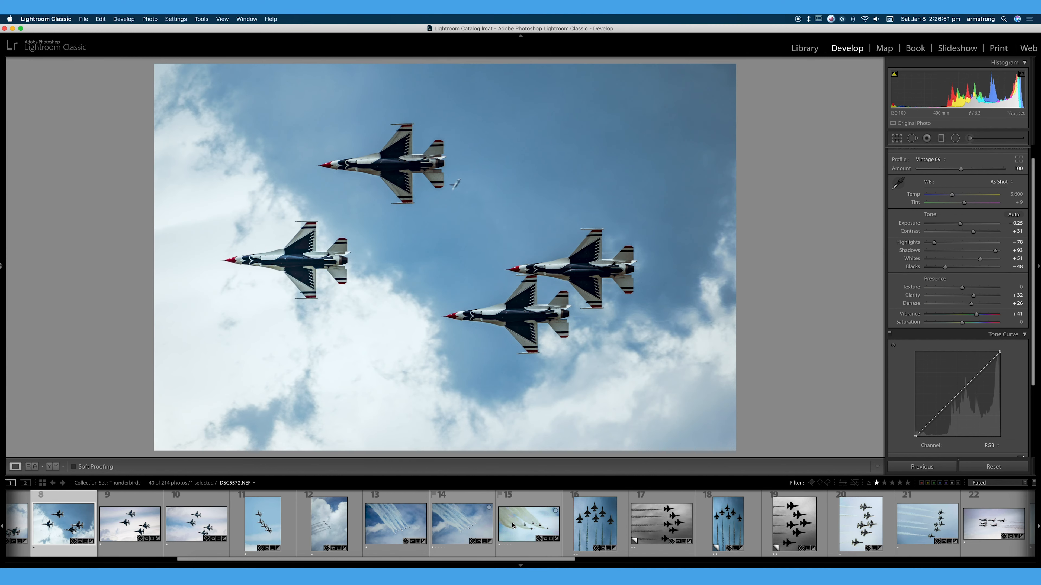
left_click(529, 526)
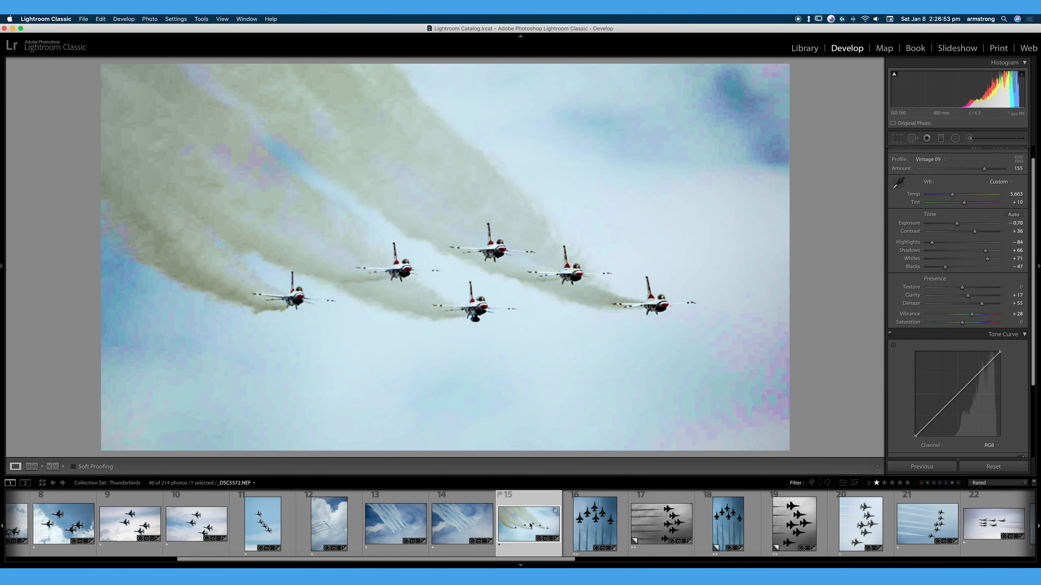
key("v")
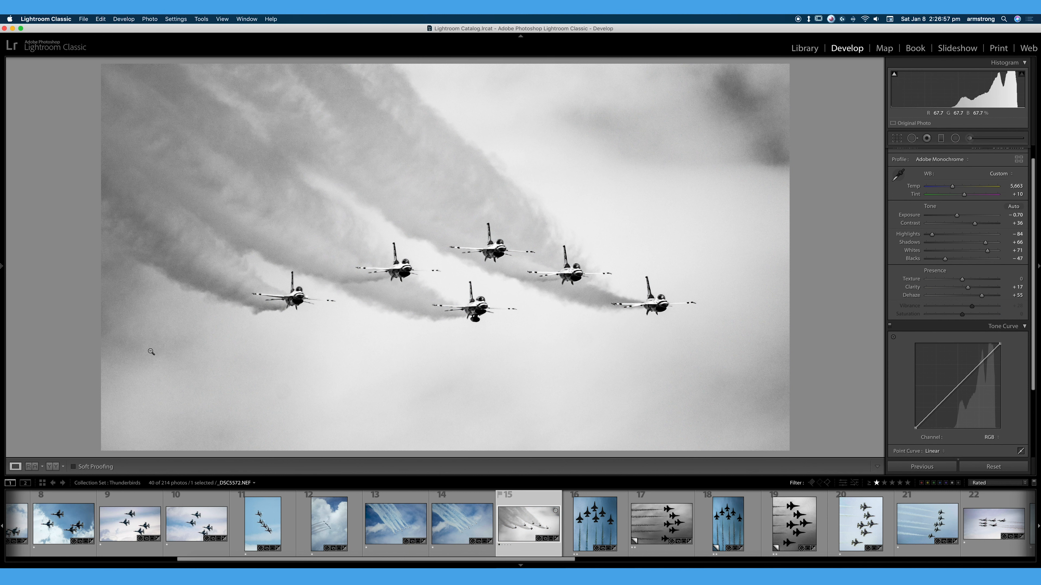
left_click(476, 302)
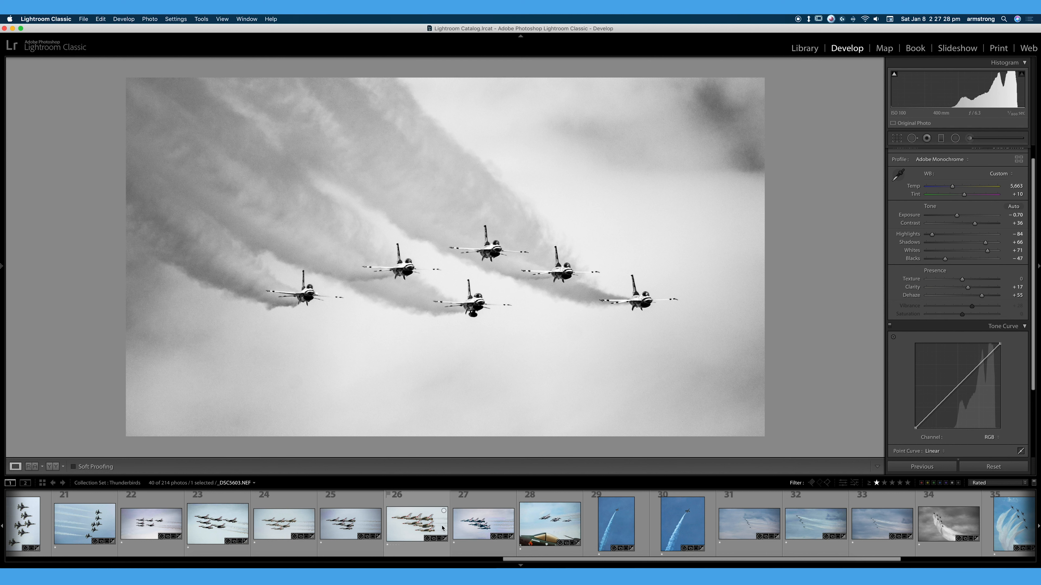
Open the close side-view photo of six jets, _DSC5603.NEF, and compare its black and white and color versions
left_click(442, 529)
key("v")
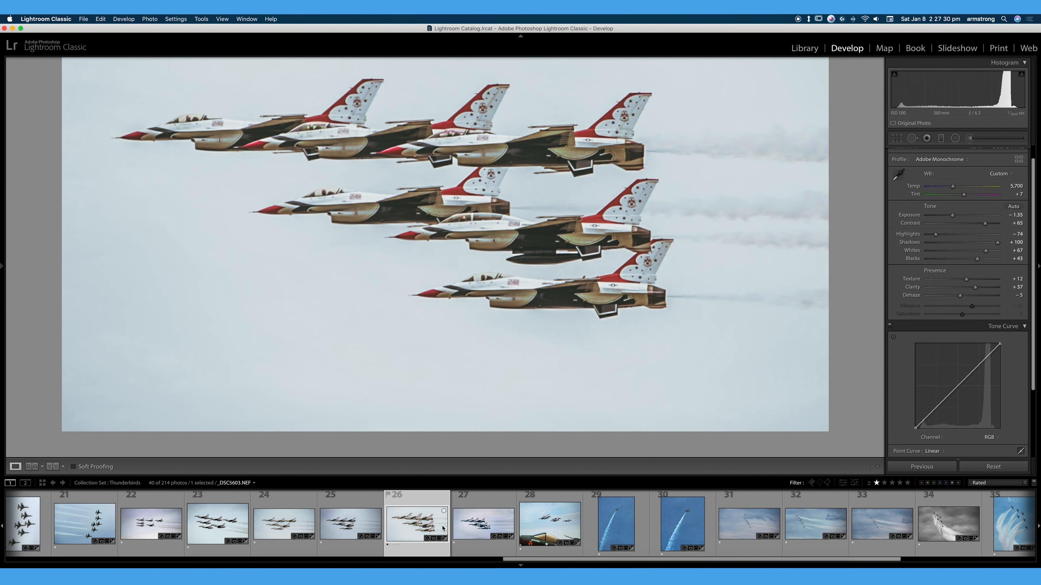
left_click_drag(599, 63, 560, 278)
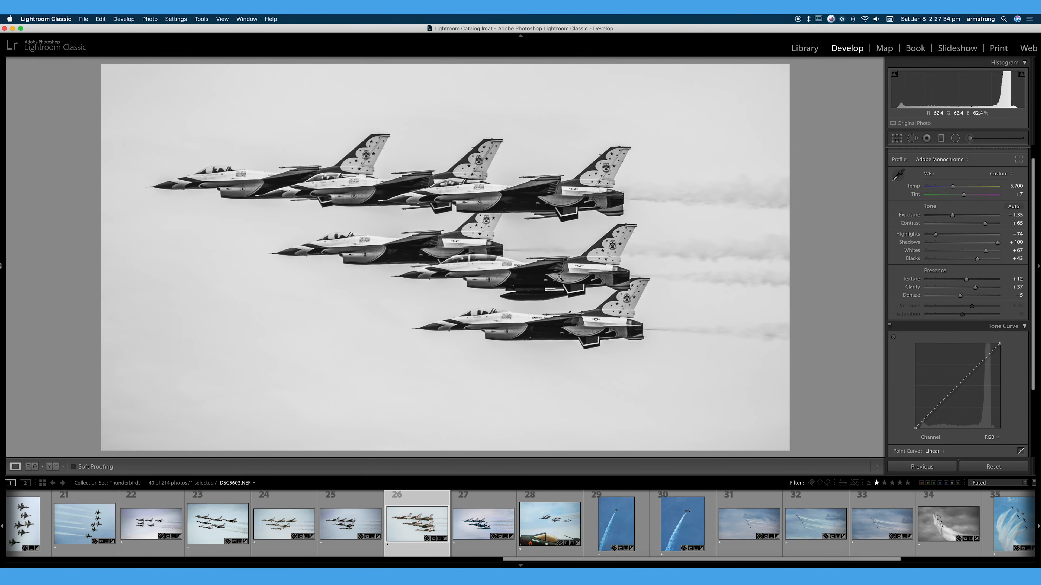
key("v")
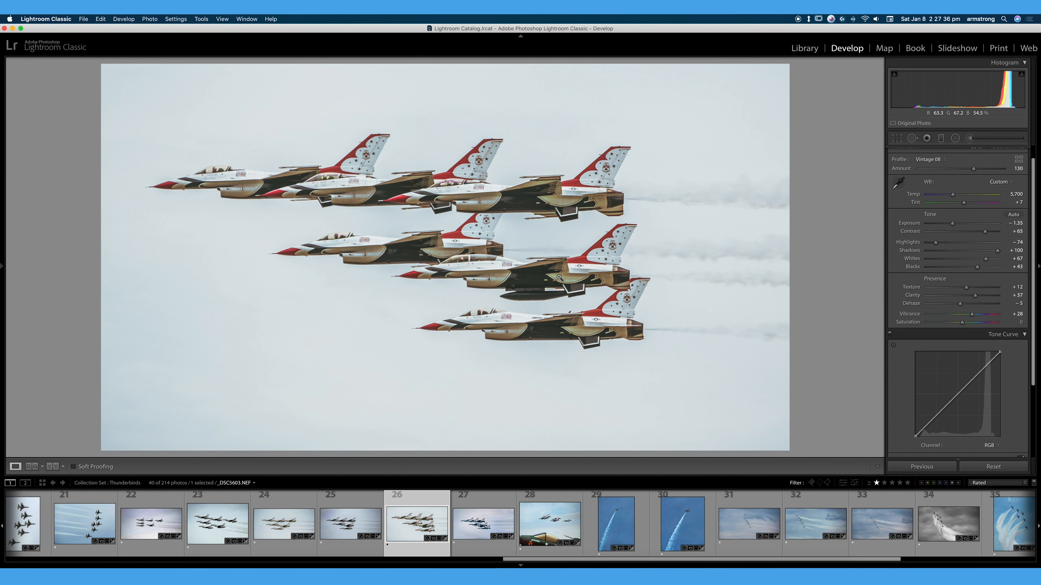